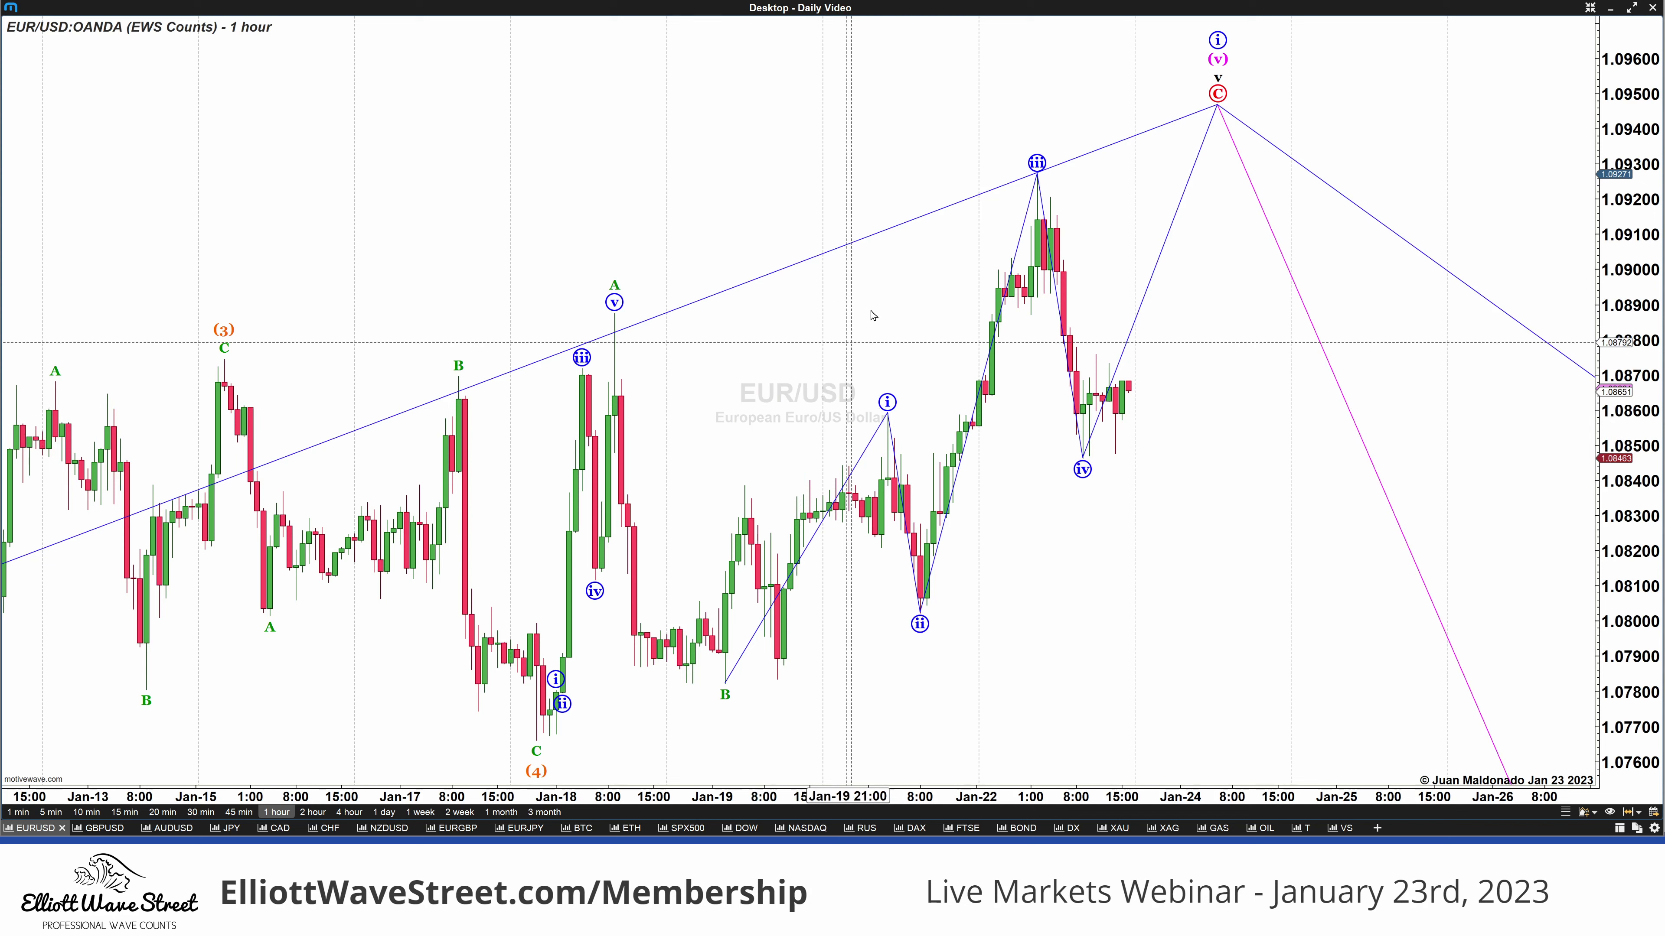
Show EUR/USD on the 4-hour chart and draw red horizontal lines at the orange wave (3) high and the following green wave A high.
click(349, 812)
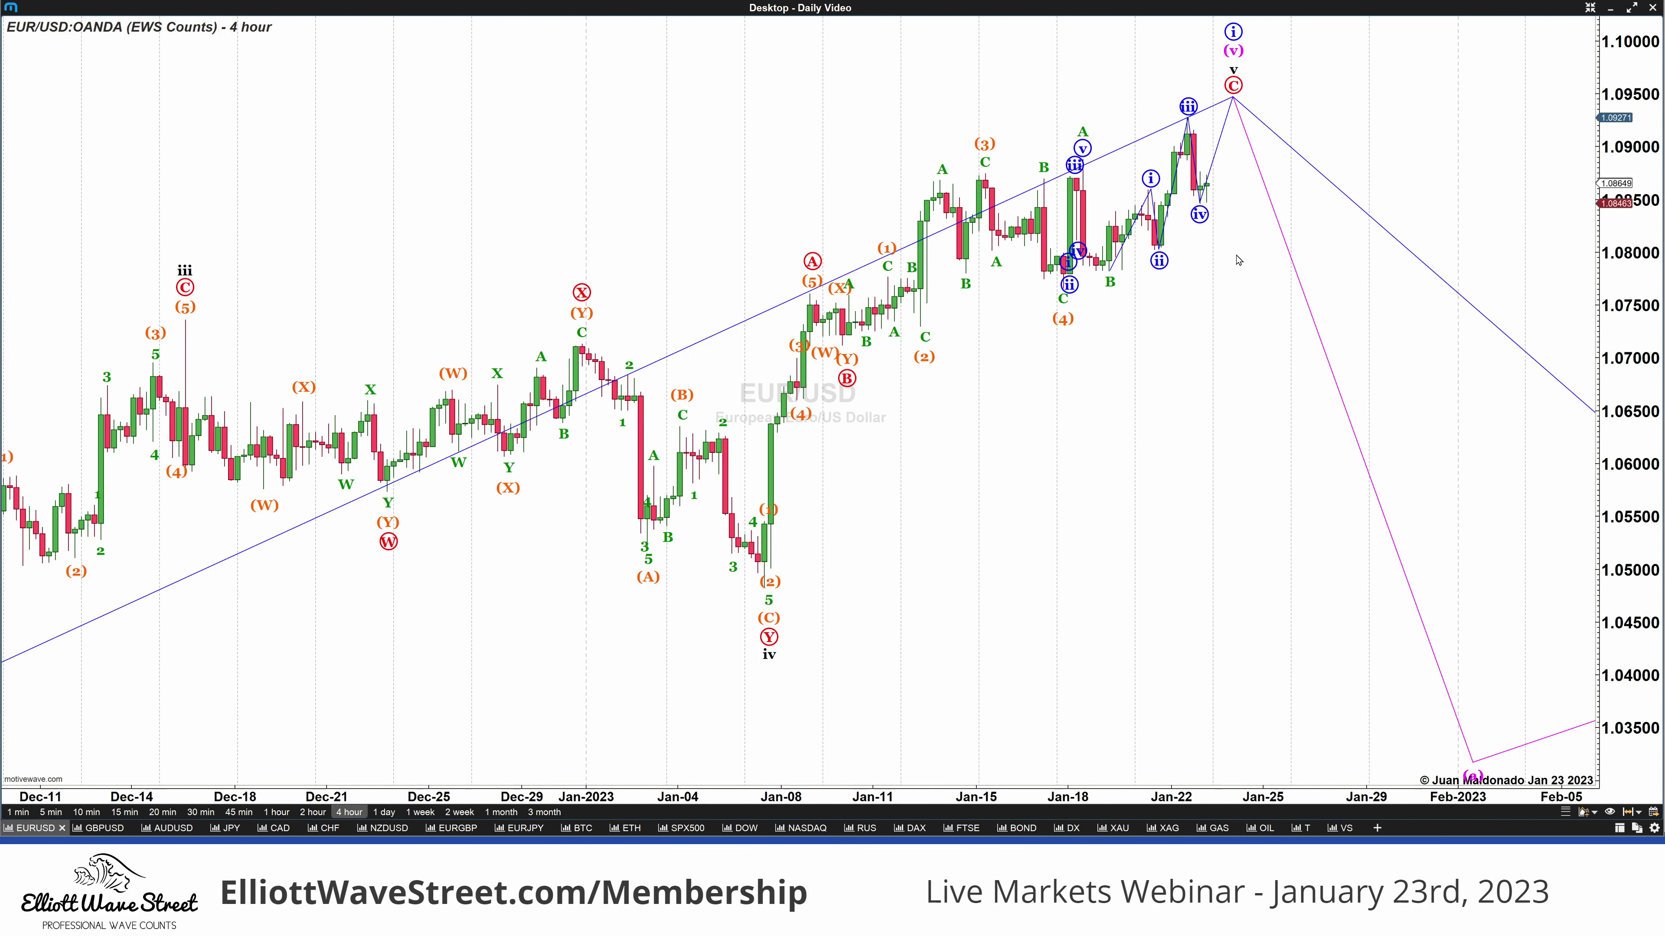
drag(974, 174, 1091, 174)
drag(1068, 152, 1281, 152)
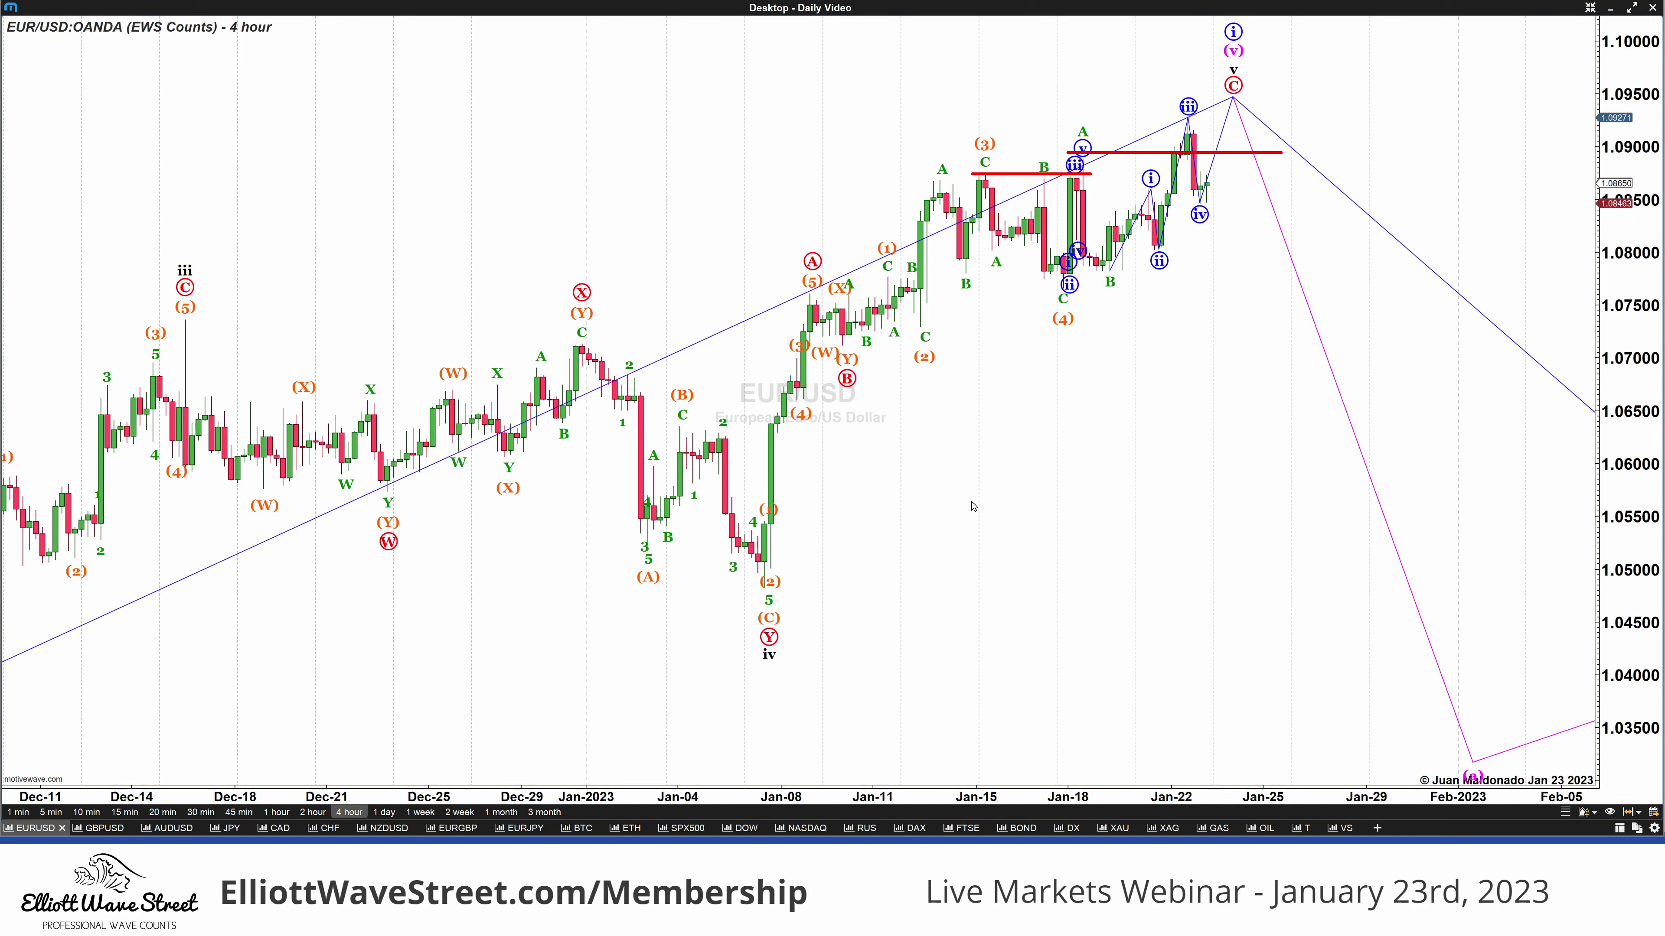
Sketch a red schematic below the price: a long rise, a drop labelled 1, and a rebound with its turns labelled a and b.
drag(919, 447, 996, 646)
drag(836, 711, 919, 453)
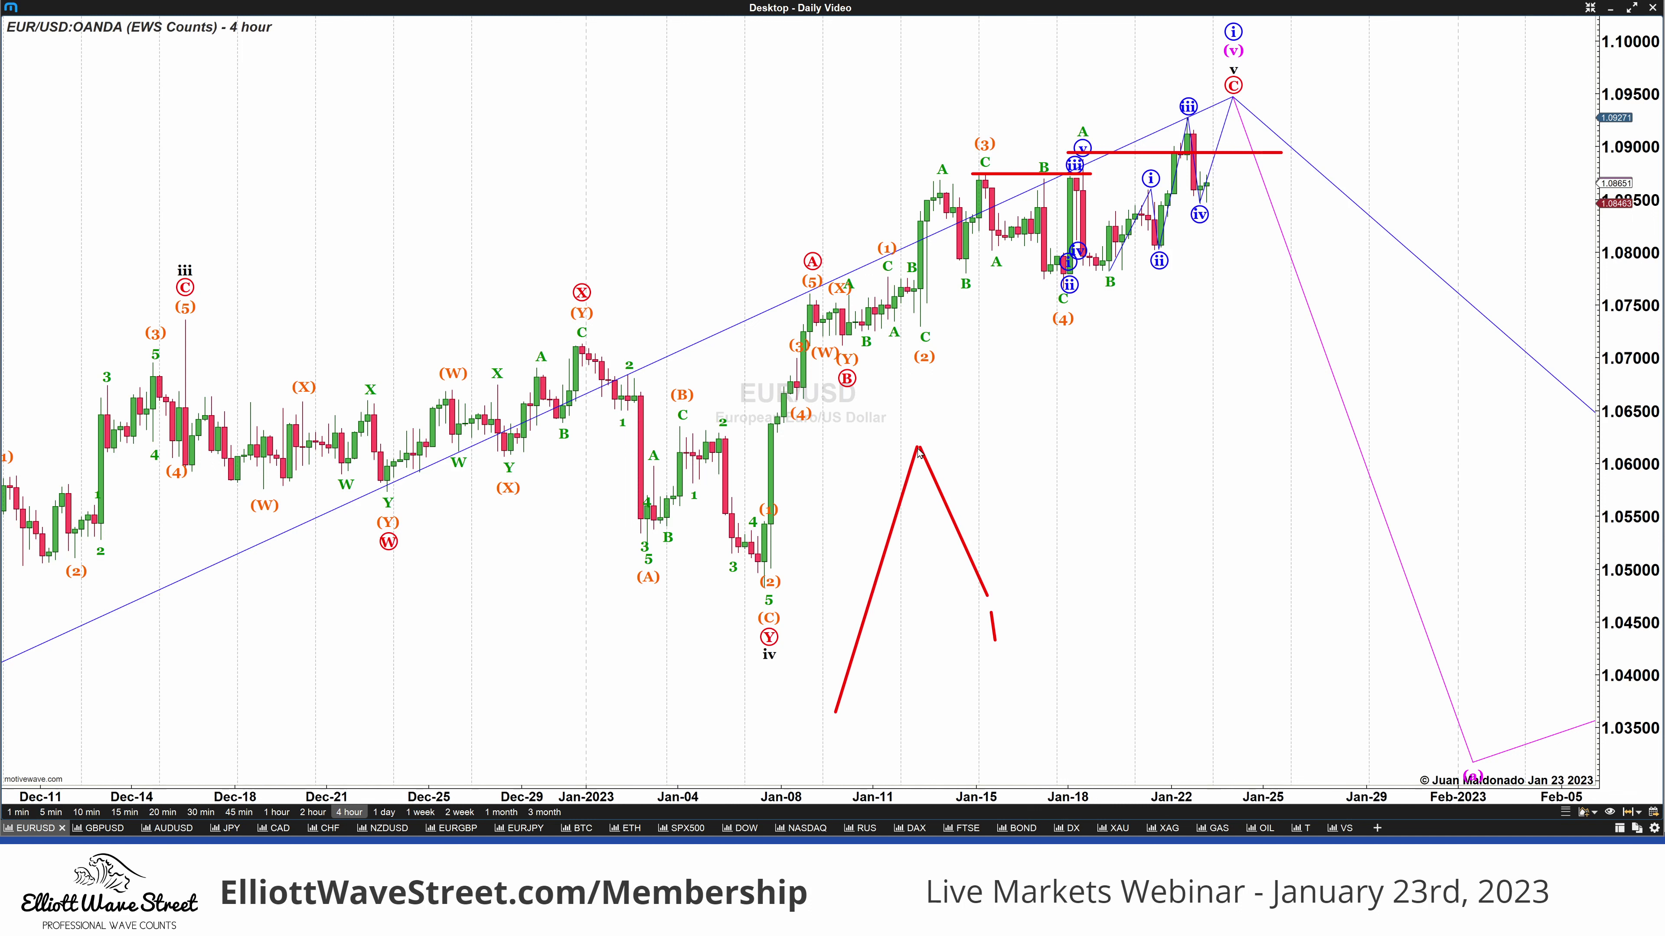
mouse_move(987, 595)
mouse_down()
mouse_move(1019, 527)
mouse_move(1055, 581)
mouse_move(1090, 507)
mouse_move(1004, 504)
mouse_move(1021, 511)
mouse_up()
drag(1050, 587, 1043, 607)
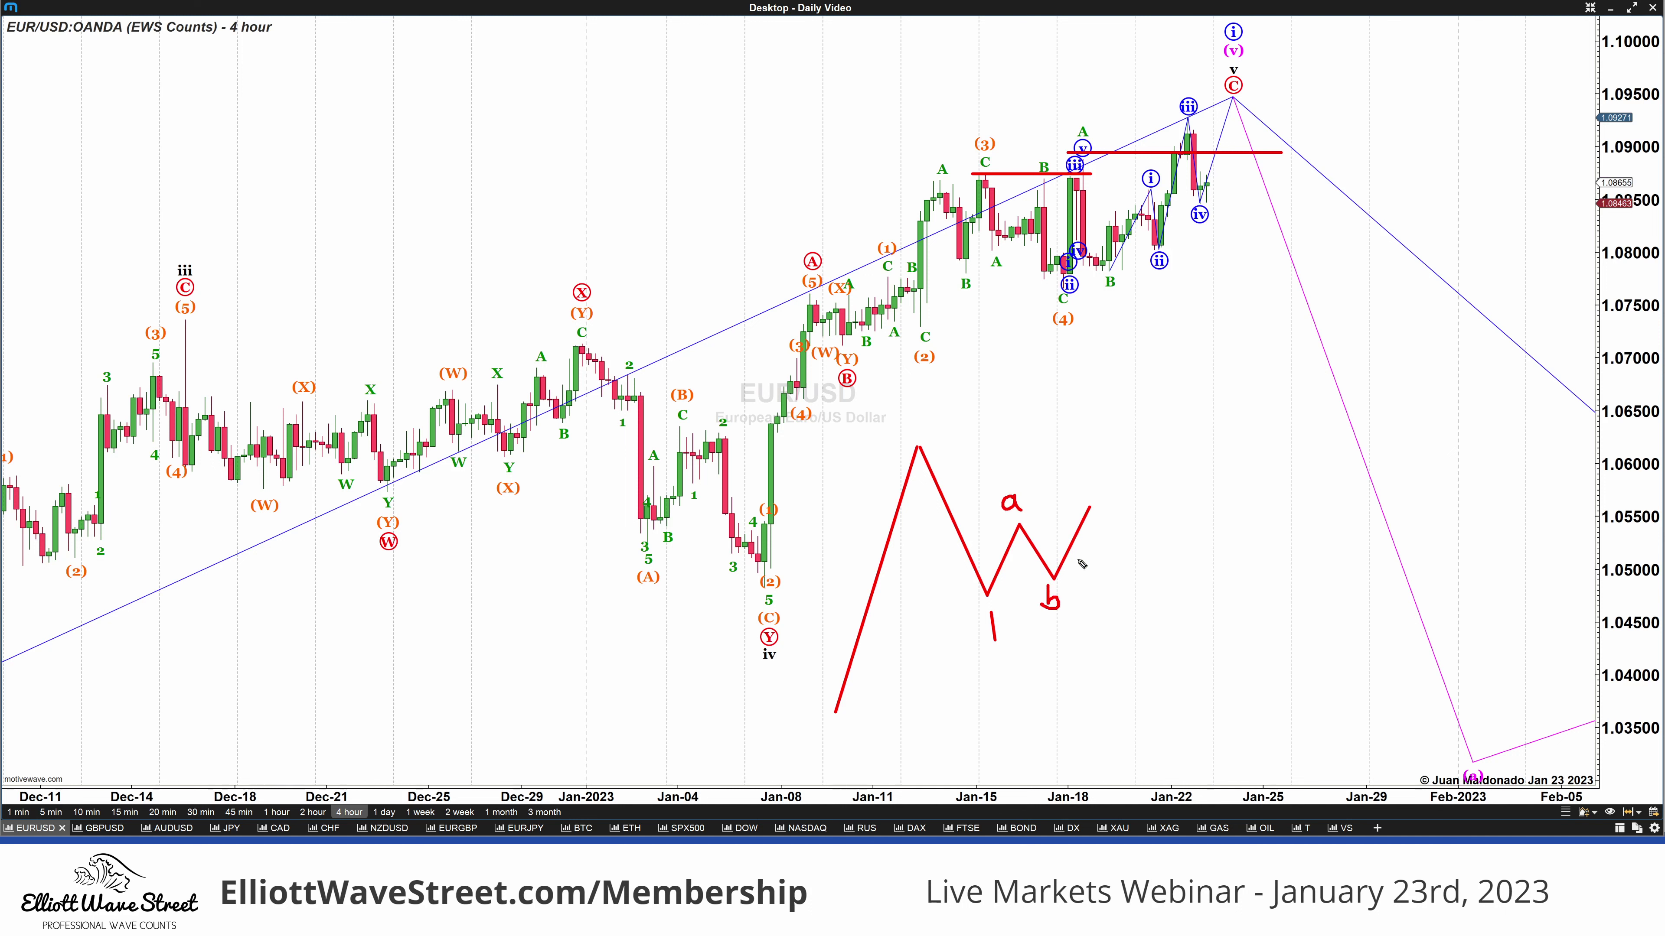
Label the schematic's final high c, draw a red horizontal line through the a high, and box the c leg's tip.
mouse_move(1089, 485)
mouse_down()
mouse_move(1074, 497)
mouse_move(1089, 500)
mouse_up()
drag(1017, 524, 1137, 523)
mouse_move(1090, 506)
mouse_down()
mouse_move(1099, 542)
mouse_move(1089, 509)
mouse_up()
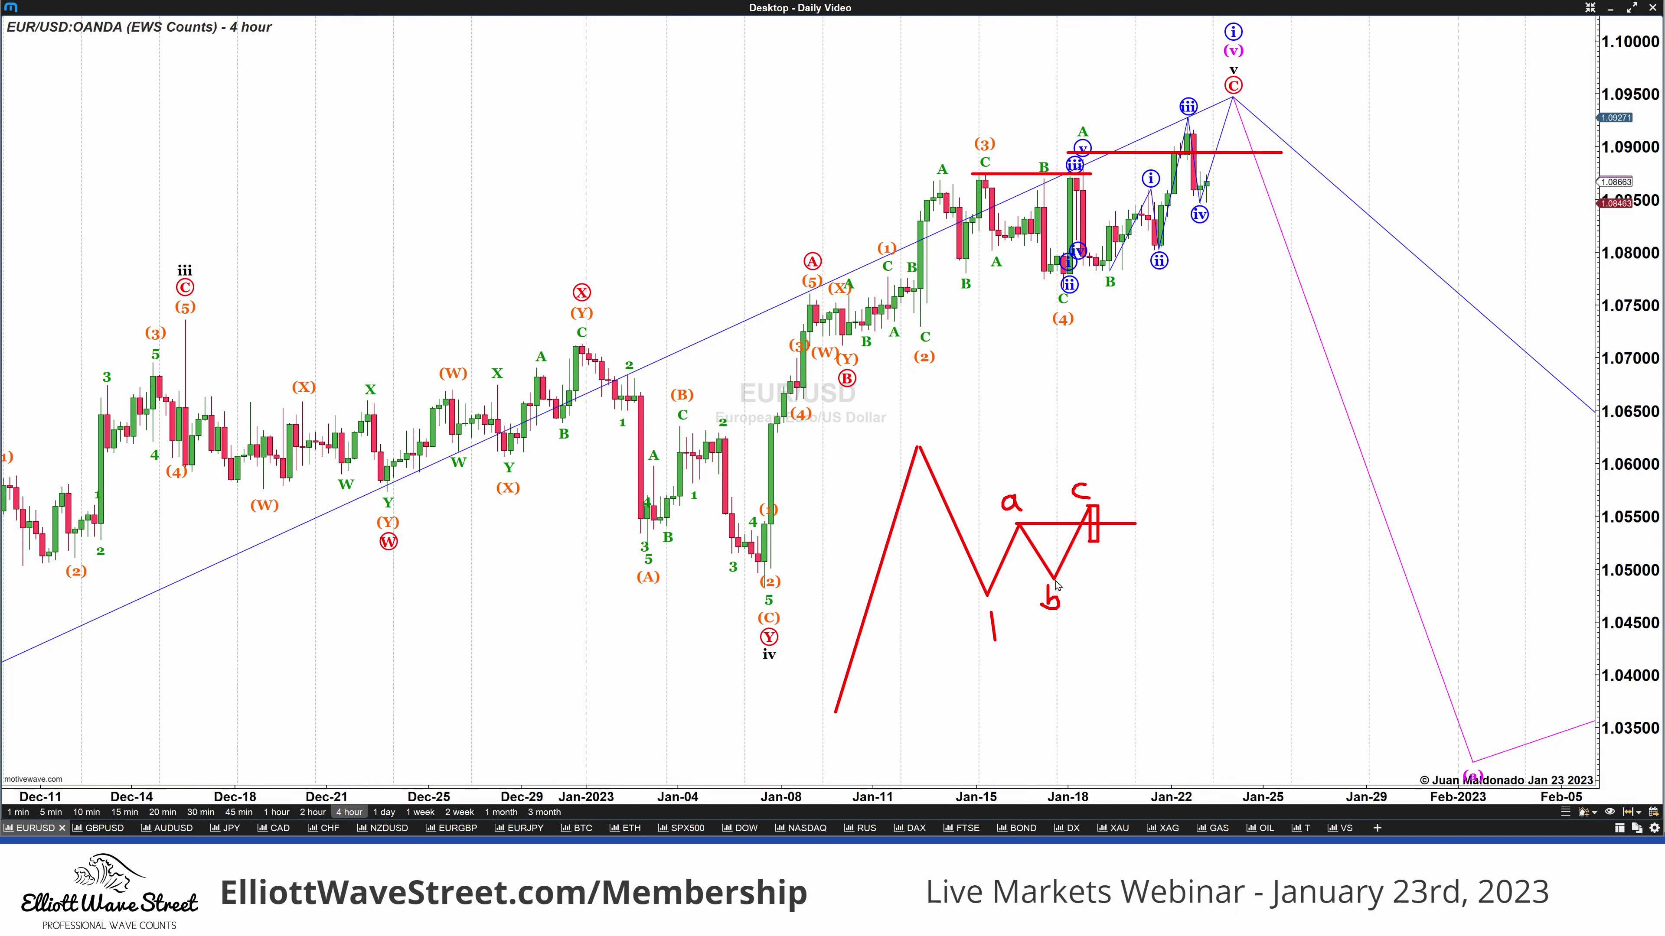
Add a green vertical line above b, a green horizontal line at the schematic's peak, and a small arrow toward the vertical line.
drag(1054, 580, 1059, 470)
drag(914, 445, 1202, 445)
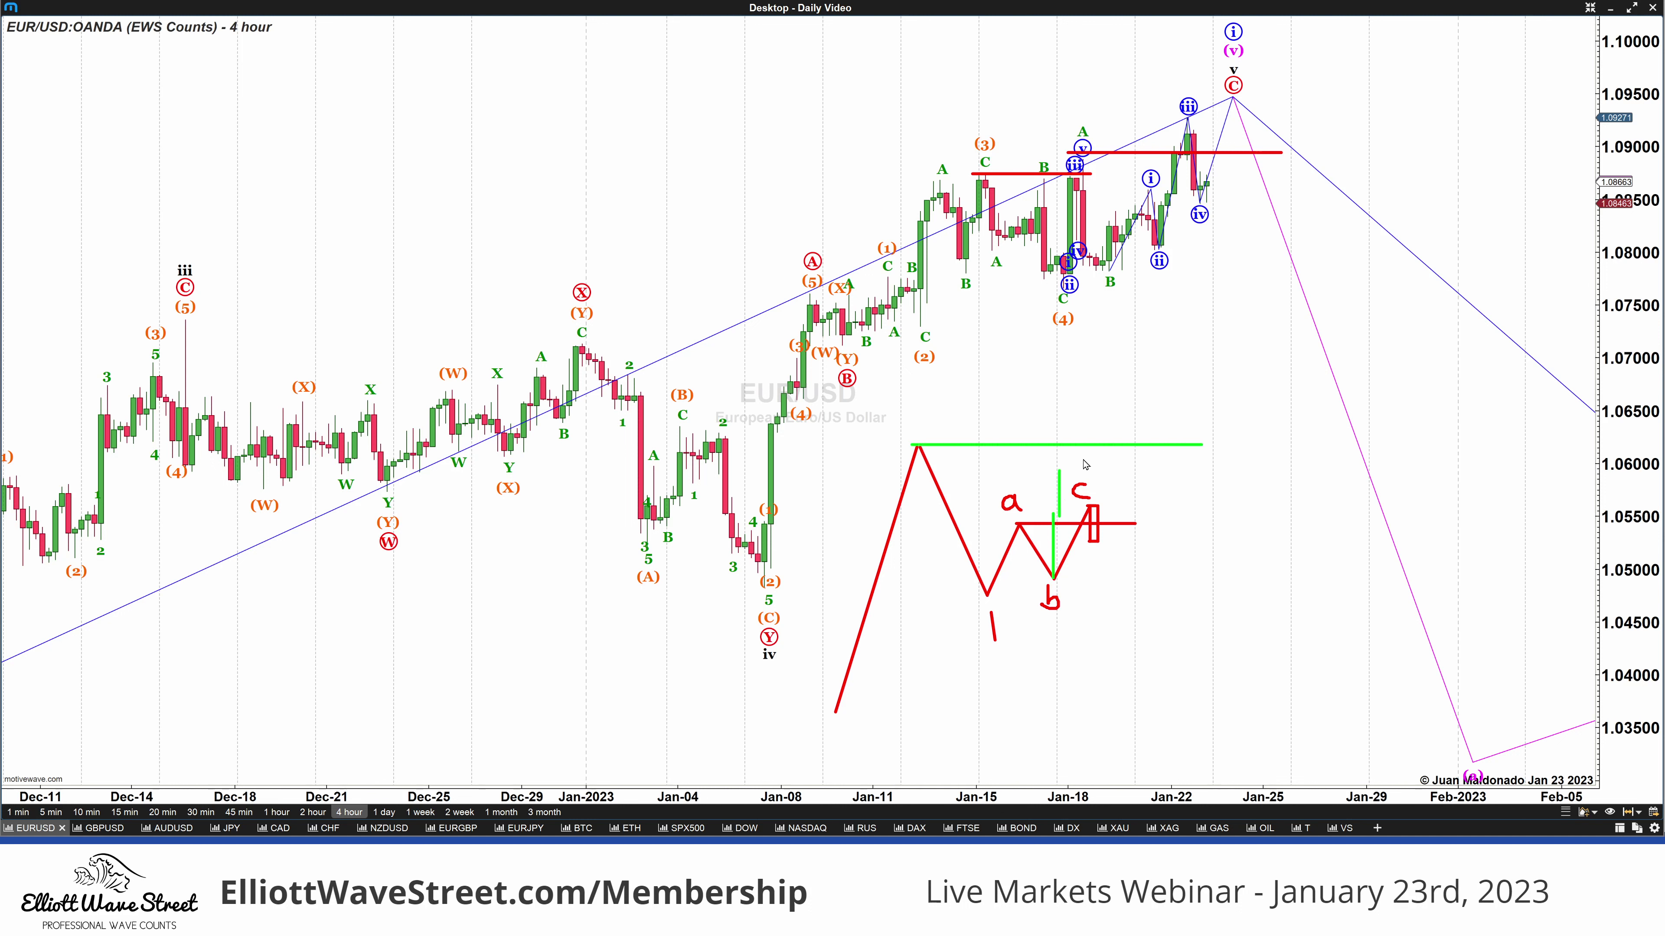
mouse_move(1004, 470)
mouse_down()
mouse_move(1028, 466)
mouse_move(1034, 484)
mouse_up()
Trace the recent EUR/USD swings from green wave A to wave iii in green, then clear all drawings from the chart.
mouse_move(1080, 156)
mouse_down()
mouse_move(1108, 280)
mouse_move(1146, 193)
mouse_move(1156, 248)
mouse_move(1176, 161)
mouse_move(1139, 188)
mouse_move(1179, 191)
mouse_up()
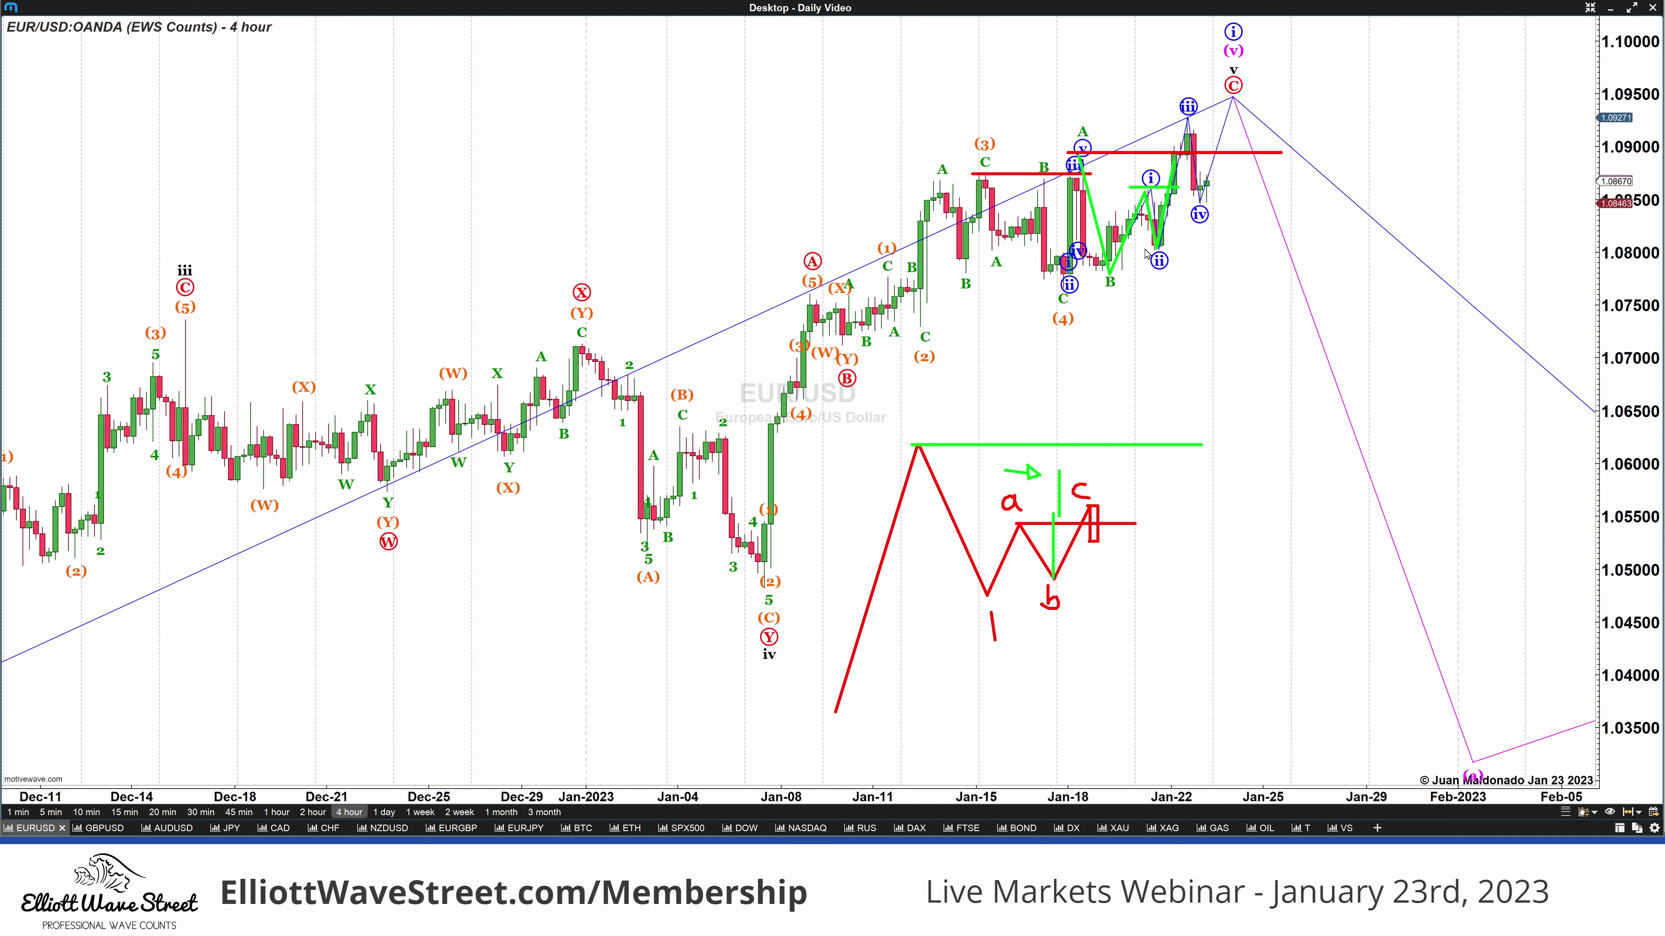
drag(1163, 246, 1186, 131)
key(Escape)
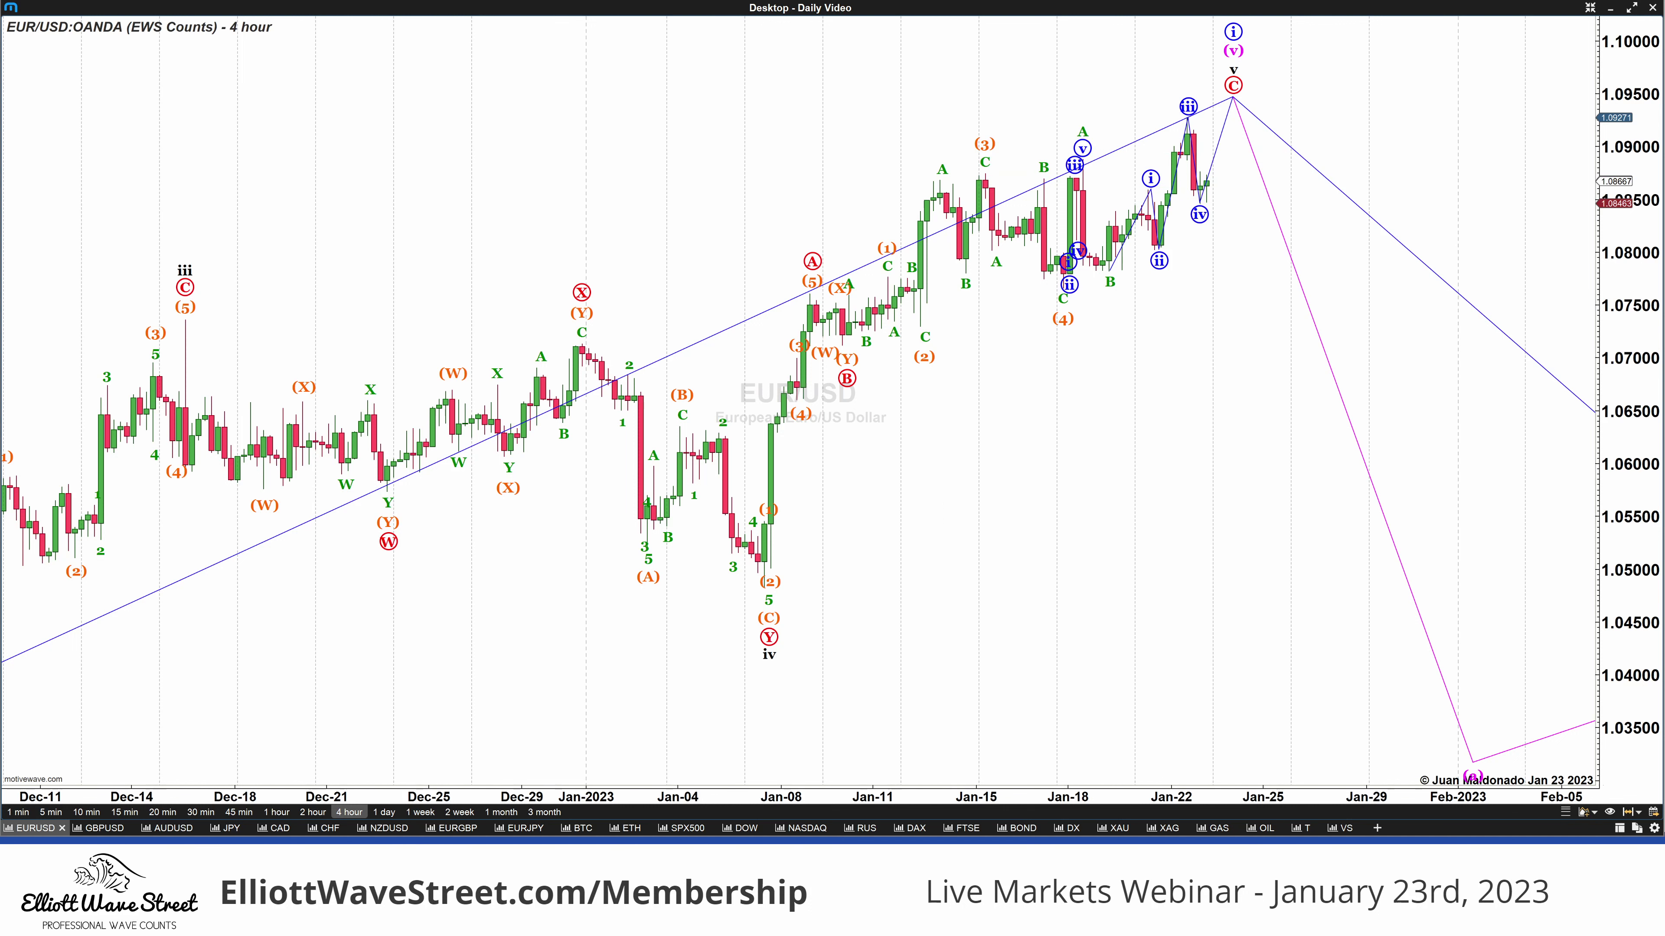
On the EUR/USD 1-hour chart, trace waves i to iv and the rise to the projected C peak in green, with a horizontal line at wave iii's high.
click(277, 812)
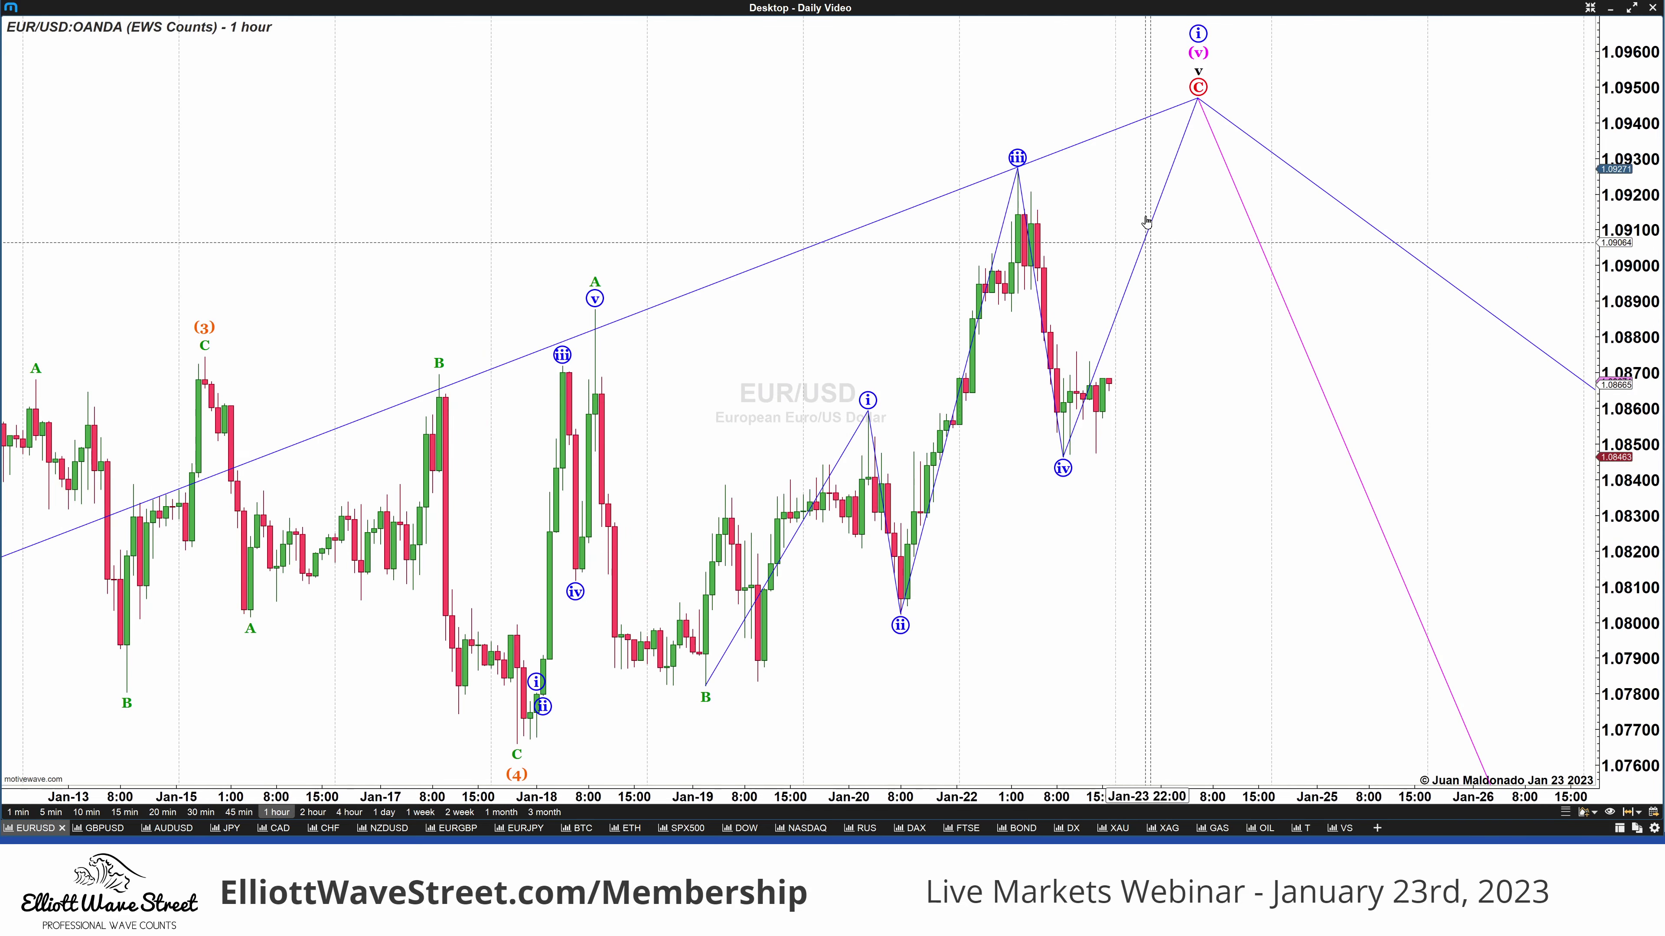
mouse_move(706, 685)
mouse_down()
mouse_move(834, 463)
mouse_move(903, 602)
mouse_move(993, 187)
mouse_move(1014, 167)
mouse_move(1064, 459)
mouse_up()
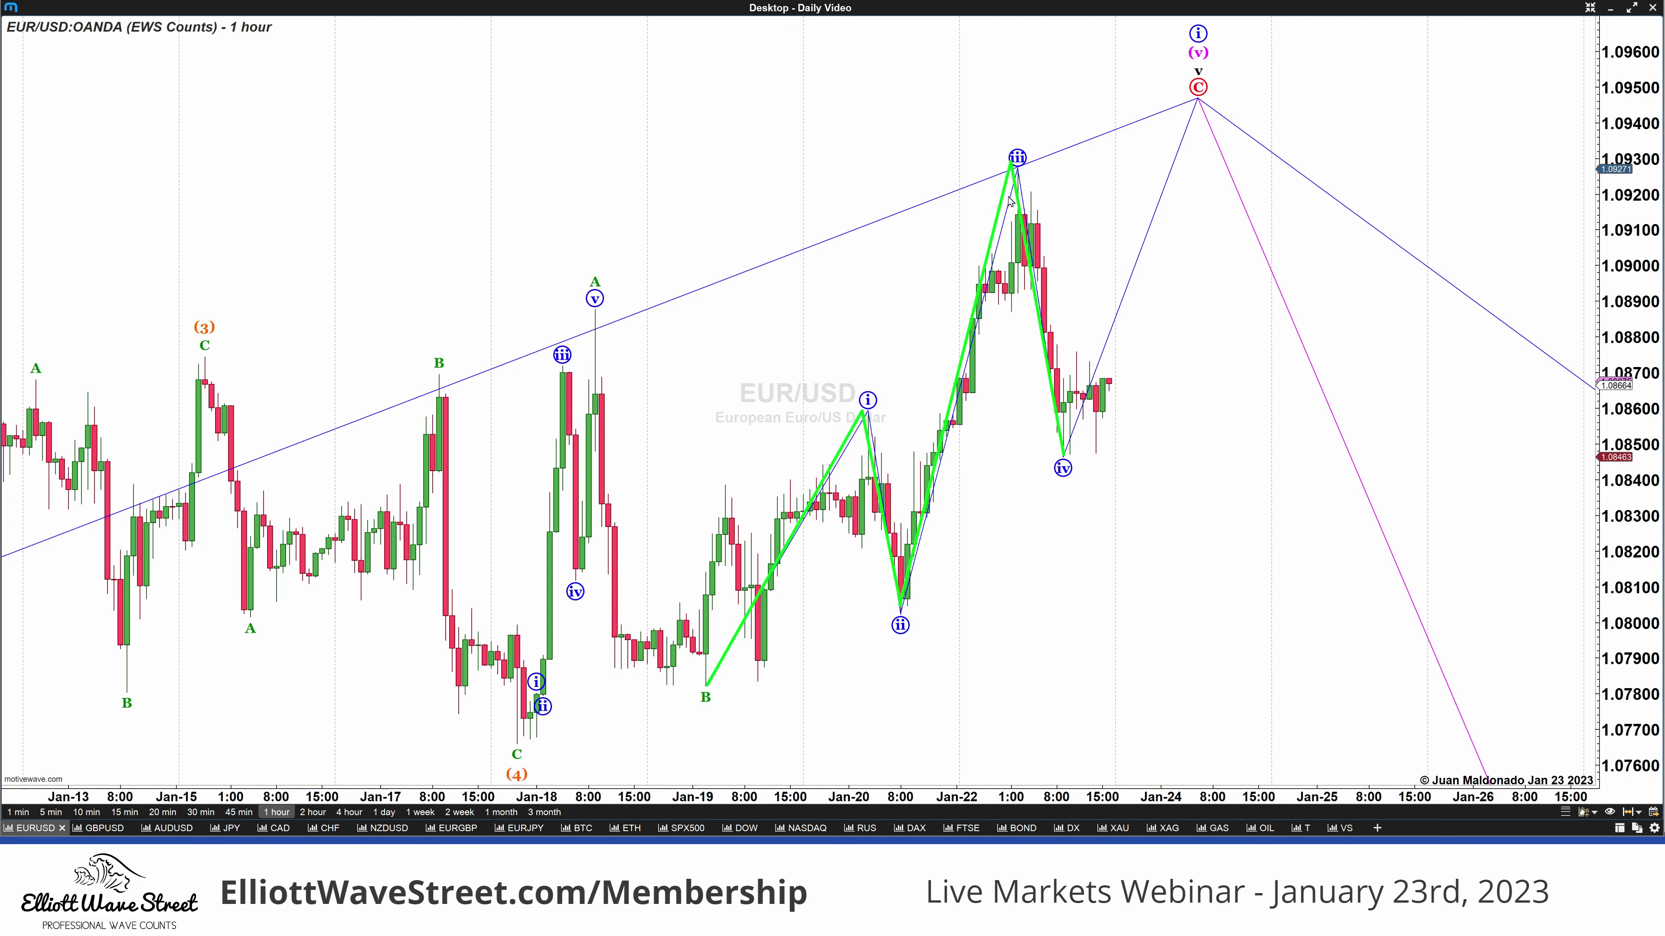
drag(1002, 167, 1489, 167)
mouse_move(1064, 453)
mouse_down()
mouse_move(1222, 198)
mouse_move(1215, 163)
mouse_move(1191, 190)
mouse_up()
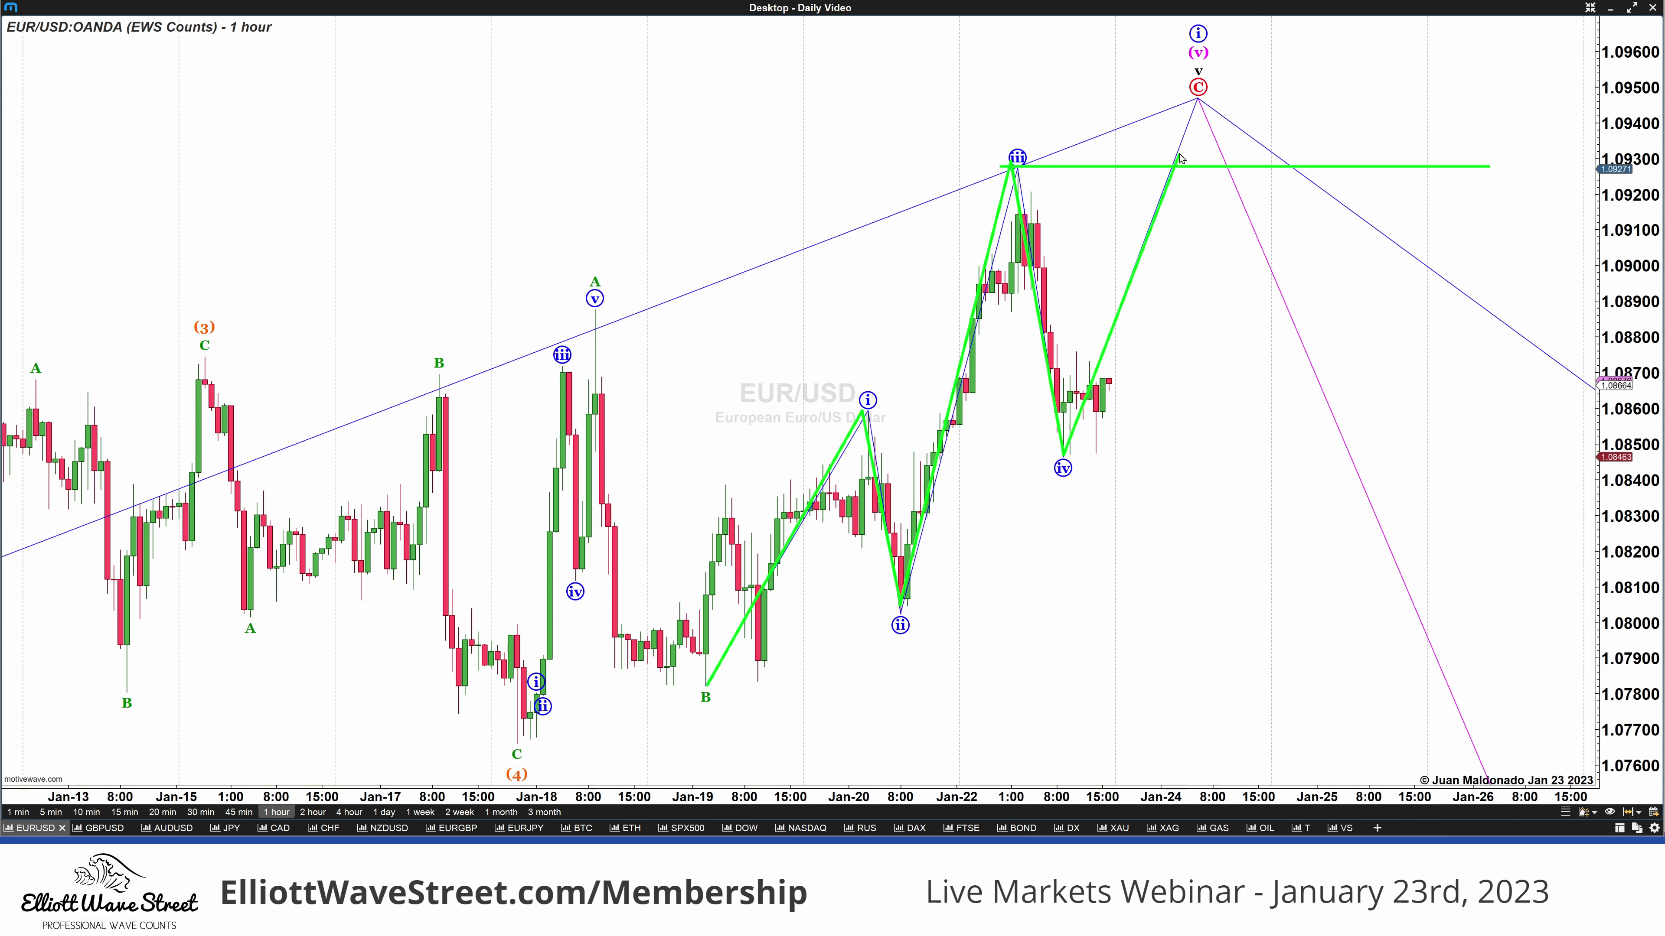
click(1199, 100)
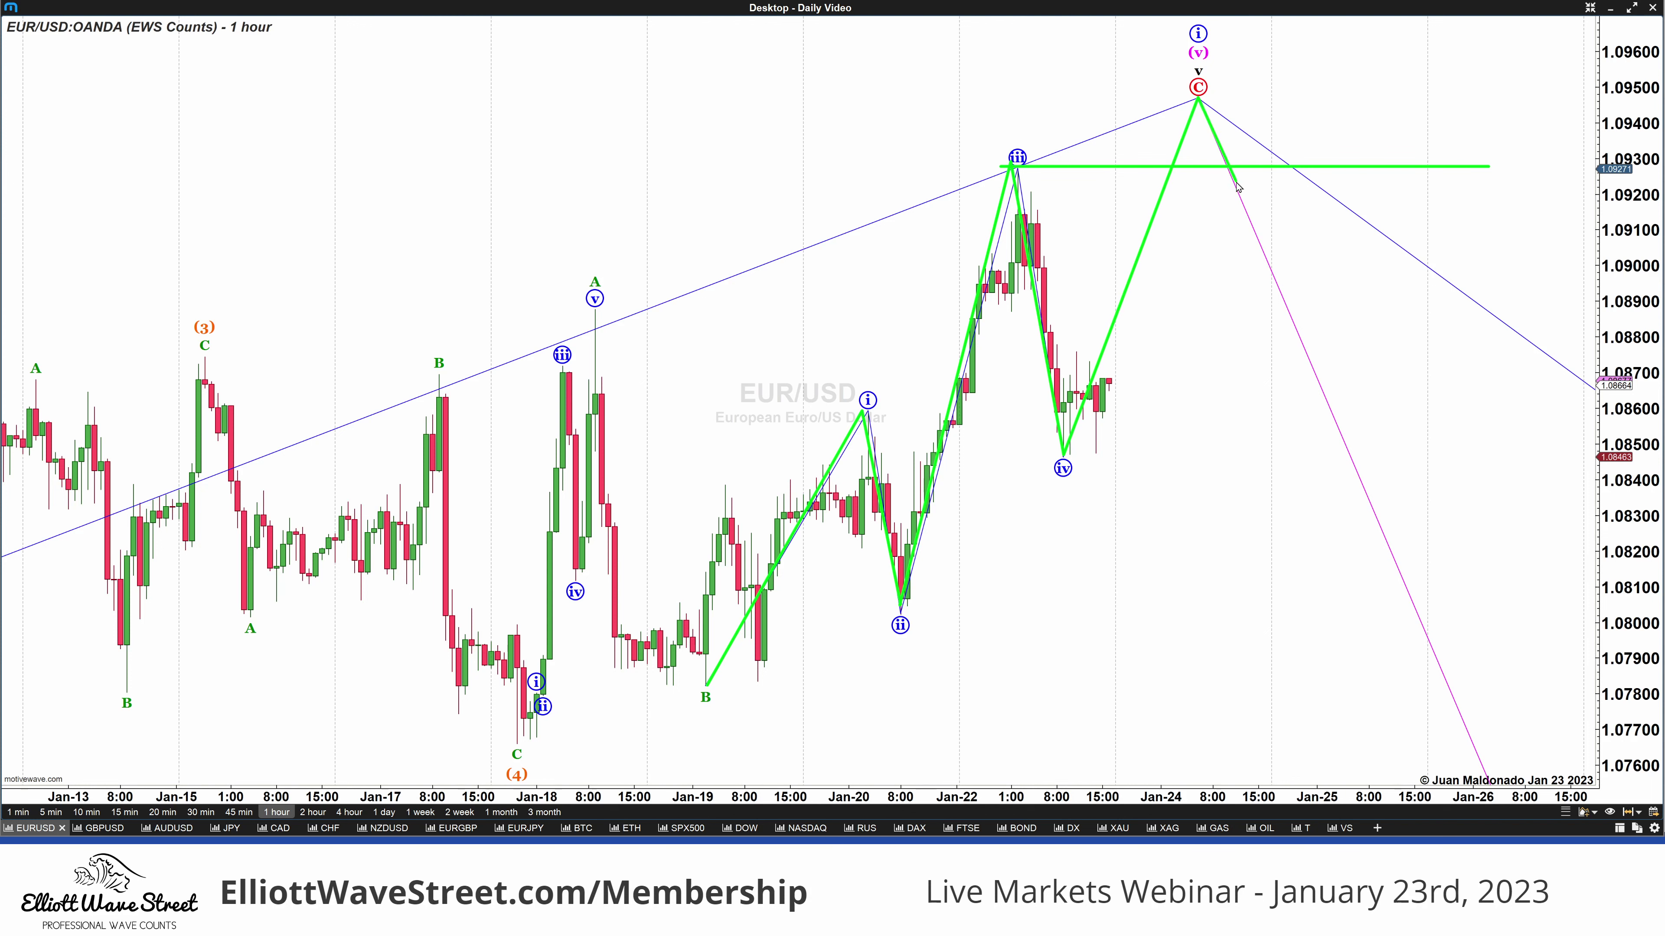
Sketch the projected reversal from the C peak in green: a first drop, a small zigzag rebound, and a longer decline, marking both turns.
click(1245, 213)
click(1262, 180)
click(1276, 197)
click(1292, 167)
mouse_move(1285, 133)
mouse_down()
mouse_move(1326, 235)
mouse_move(1358, 451)
mouse_up()
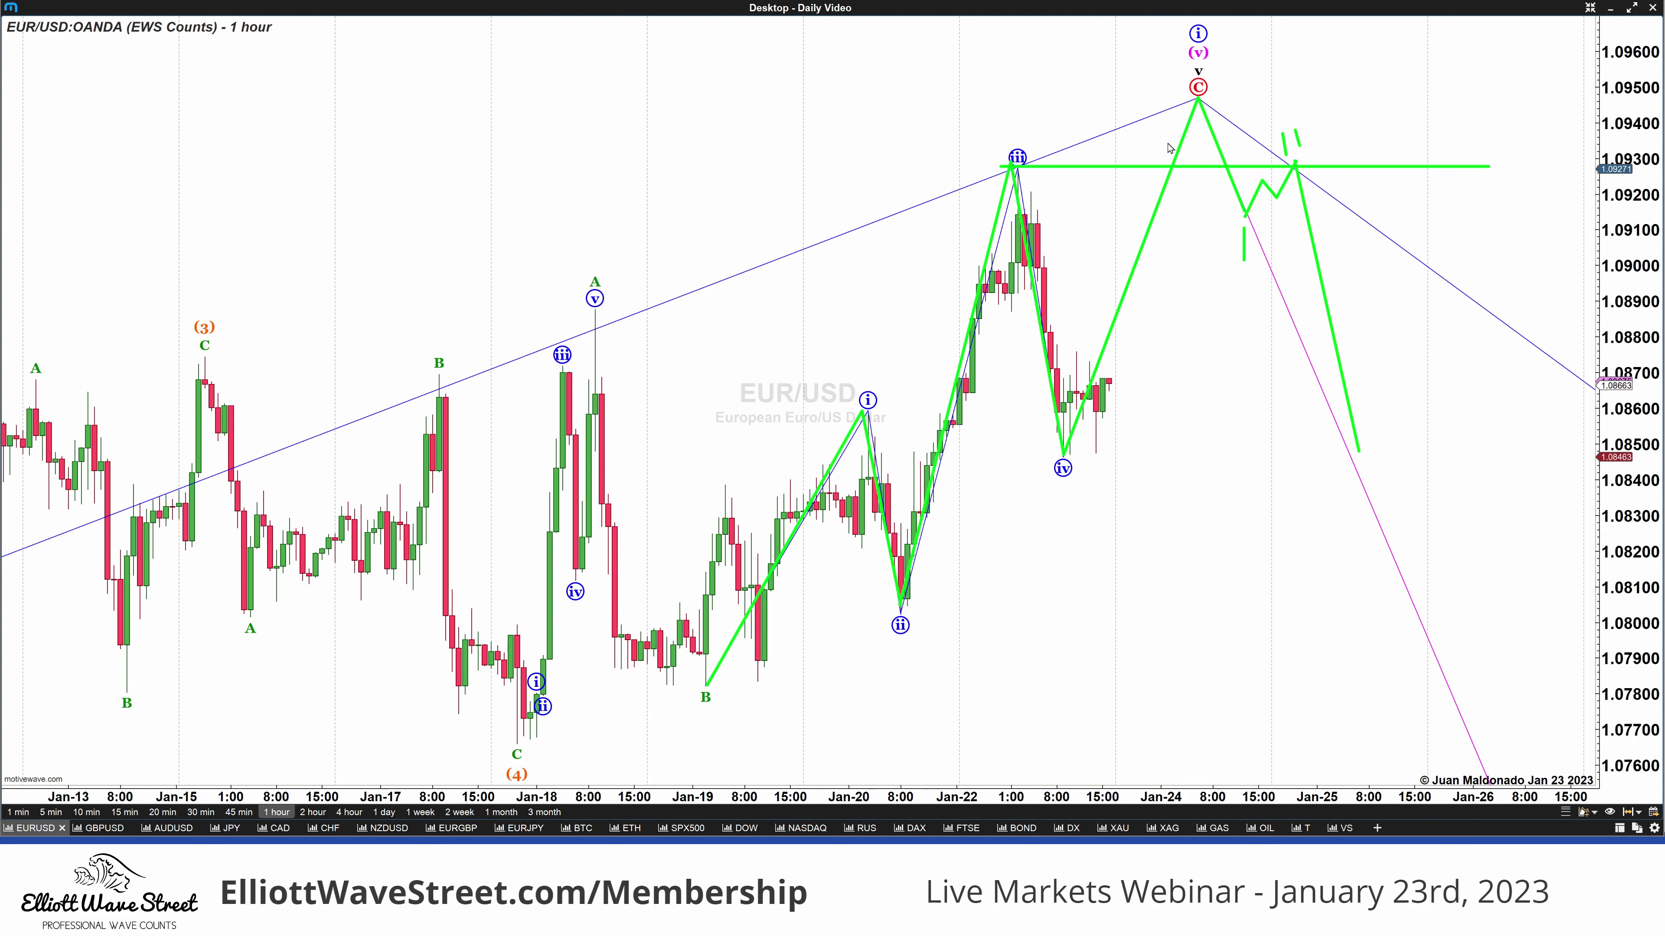
Draw red boxes around the target zone above wave iii, the first drop from the C peak, and the wave iii high level.
drag(994, 70, 1491, 167)
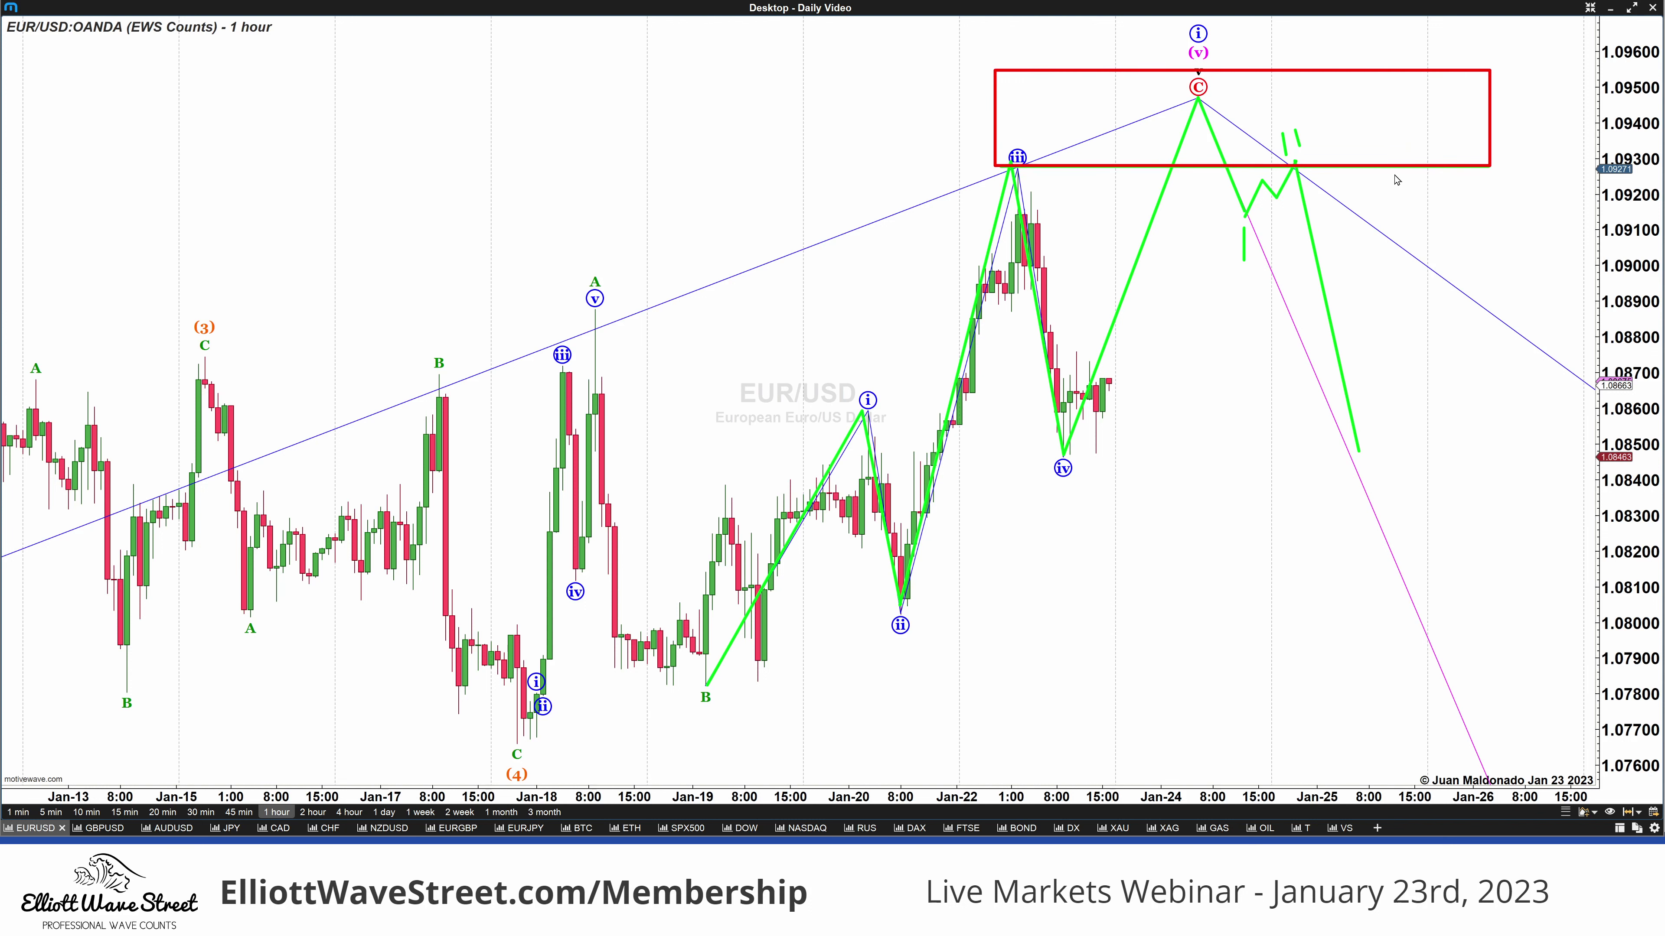
drag(1200, 96, 1223, 199)
drag(963, 140, 1499, 178)
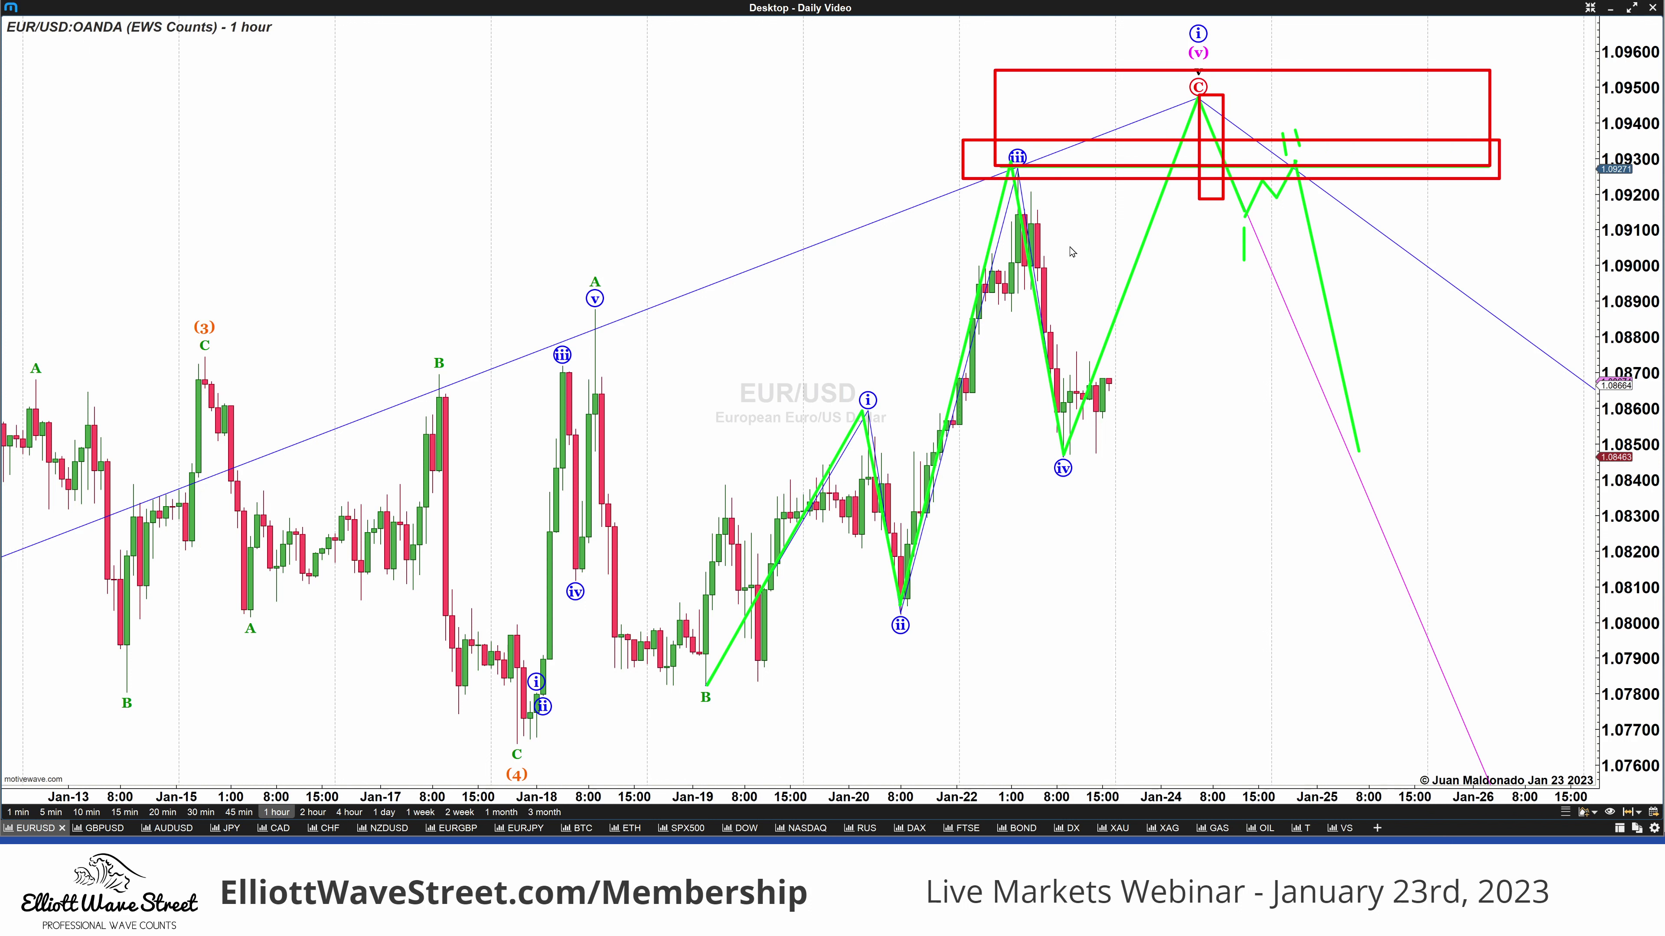
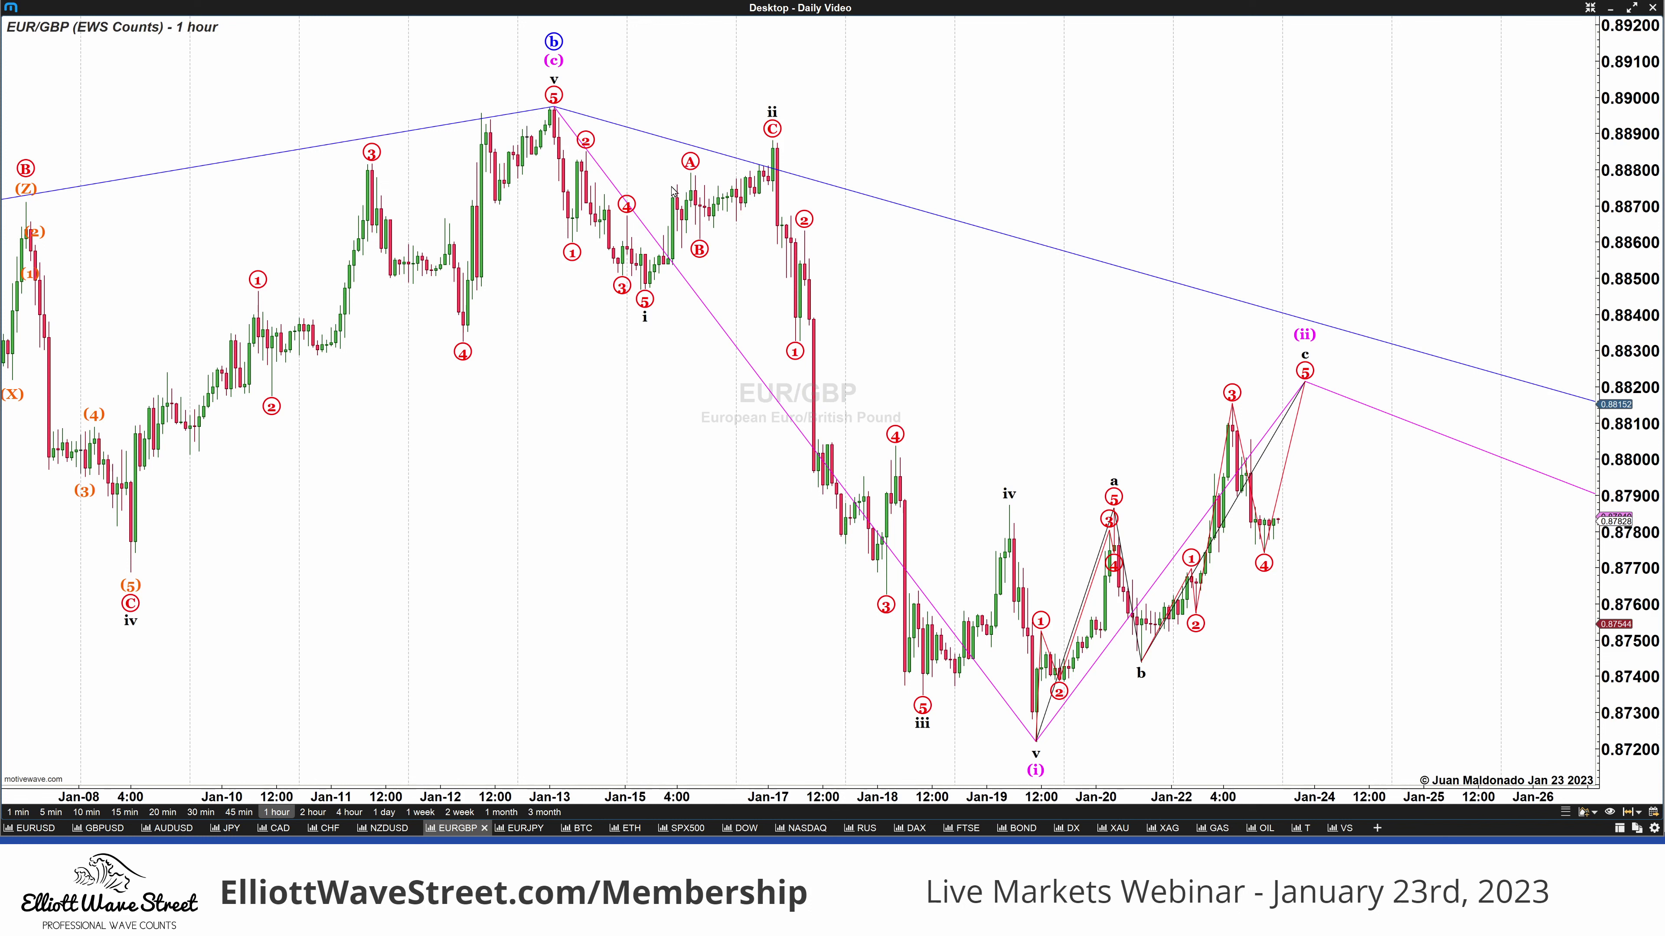
On the EUR/GBP 1-hour chart, draw red horizontal lines at about 0.8876, 0.8906 and 0.8836.
drag(665, 187, 1597, 189)
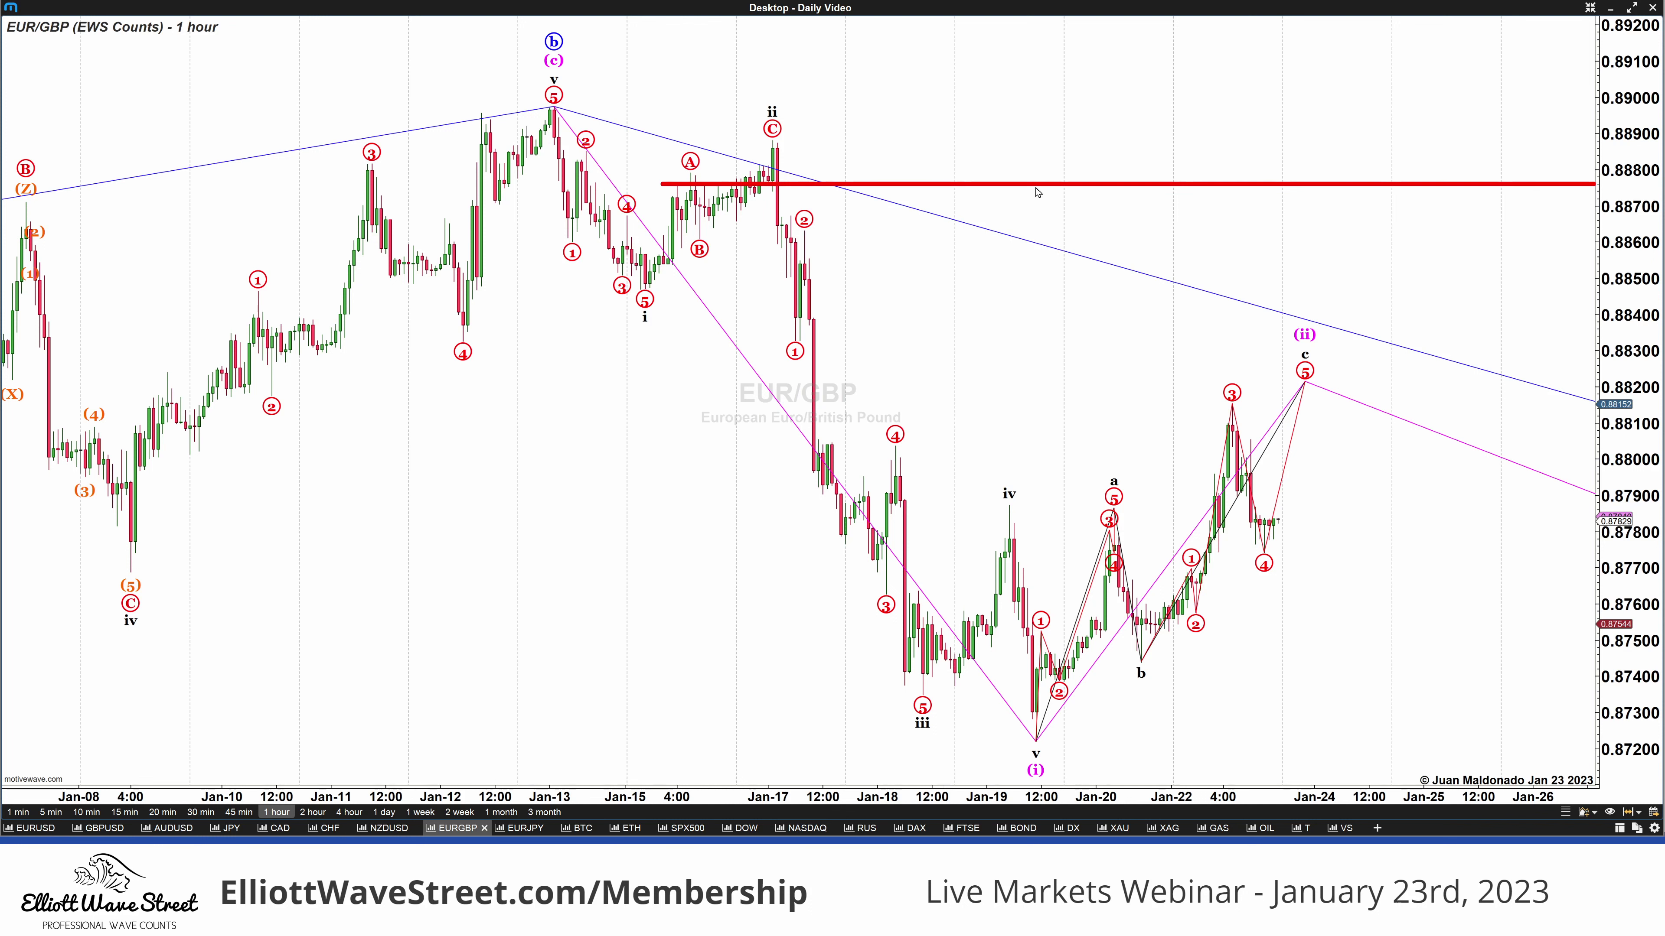
drag(1602, 77, 482, 80)
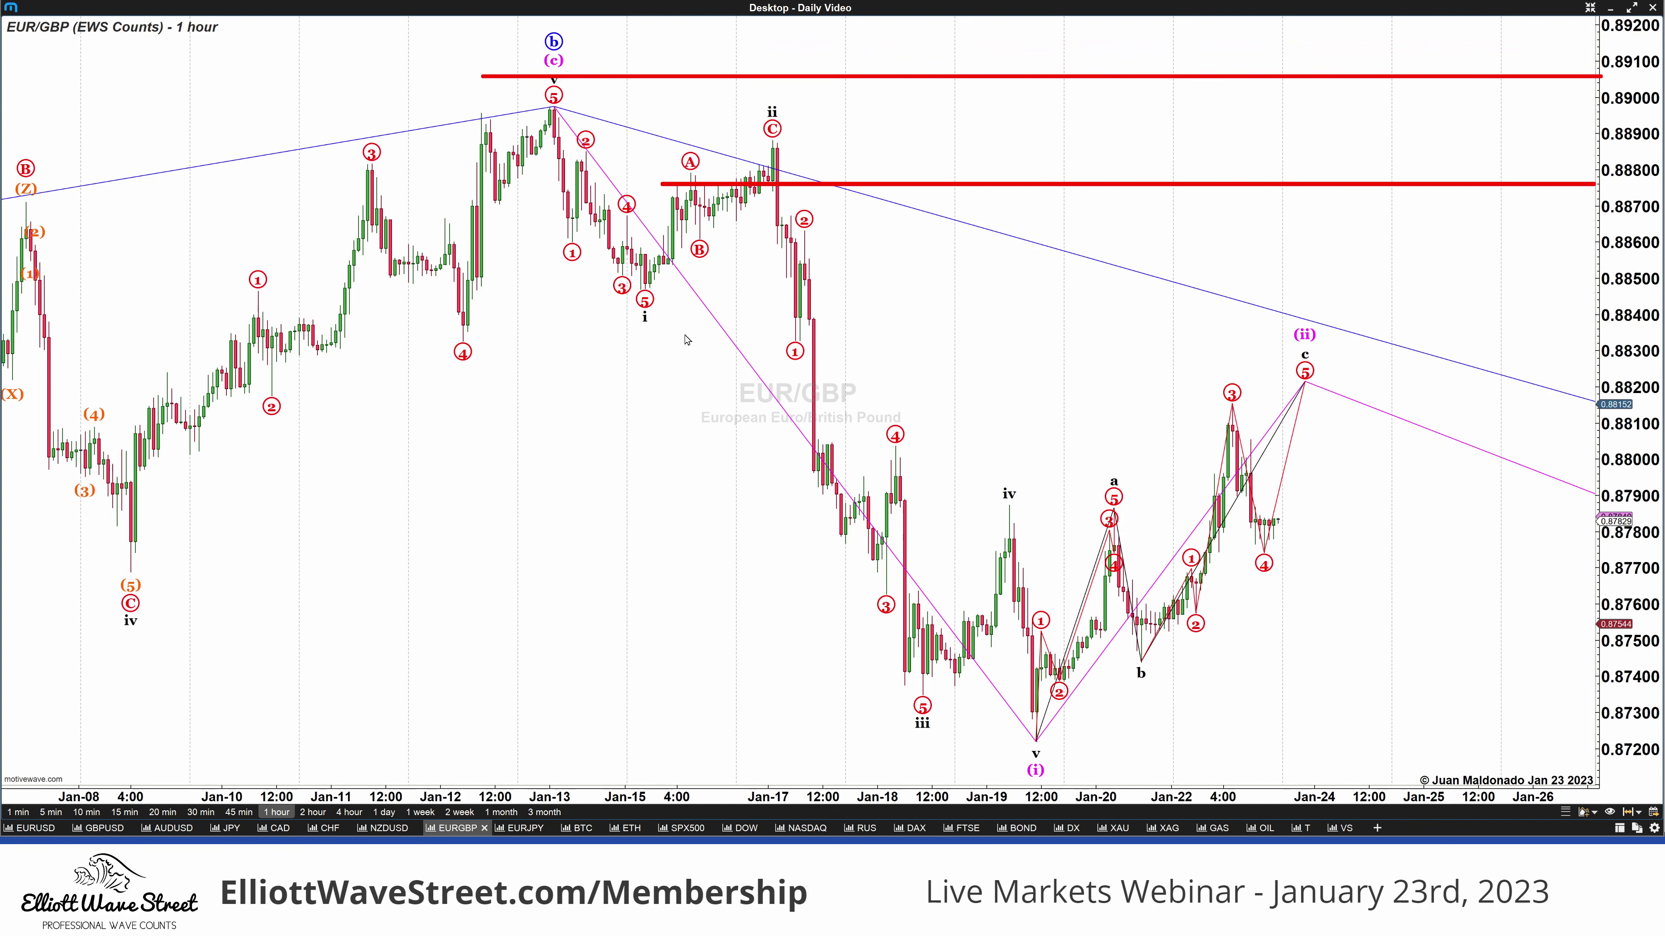
drag(615, 332, 1573, 336)
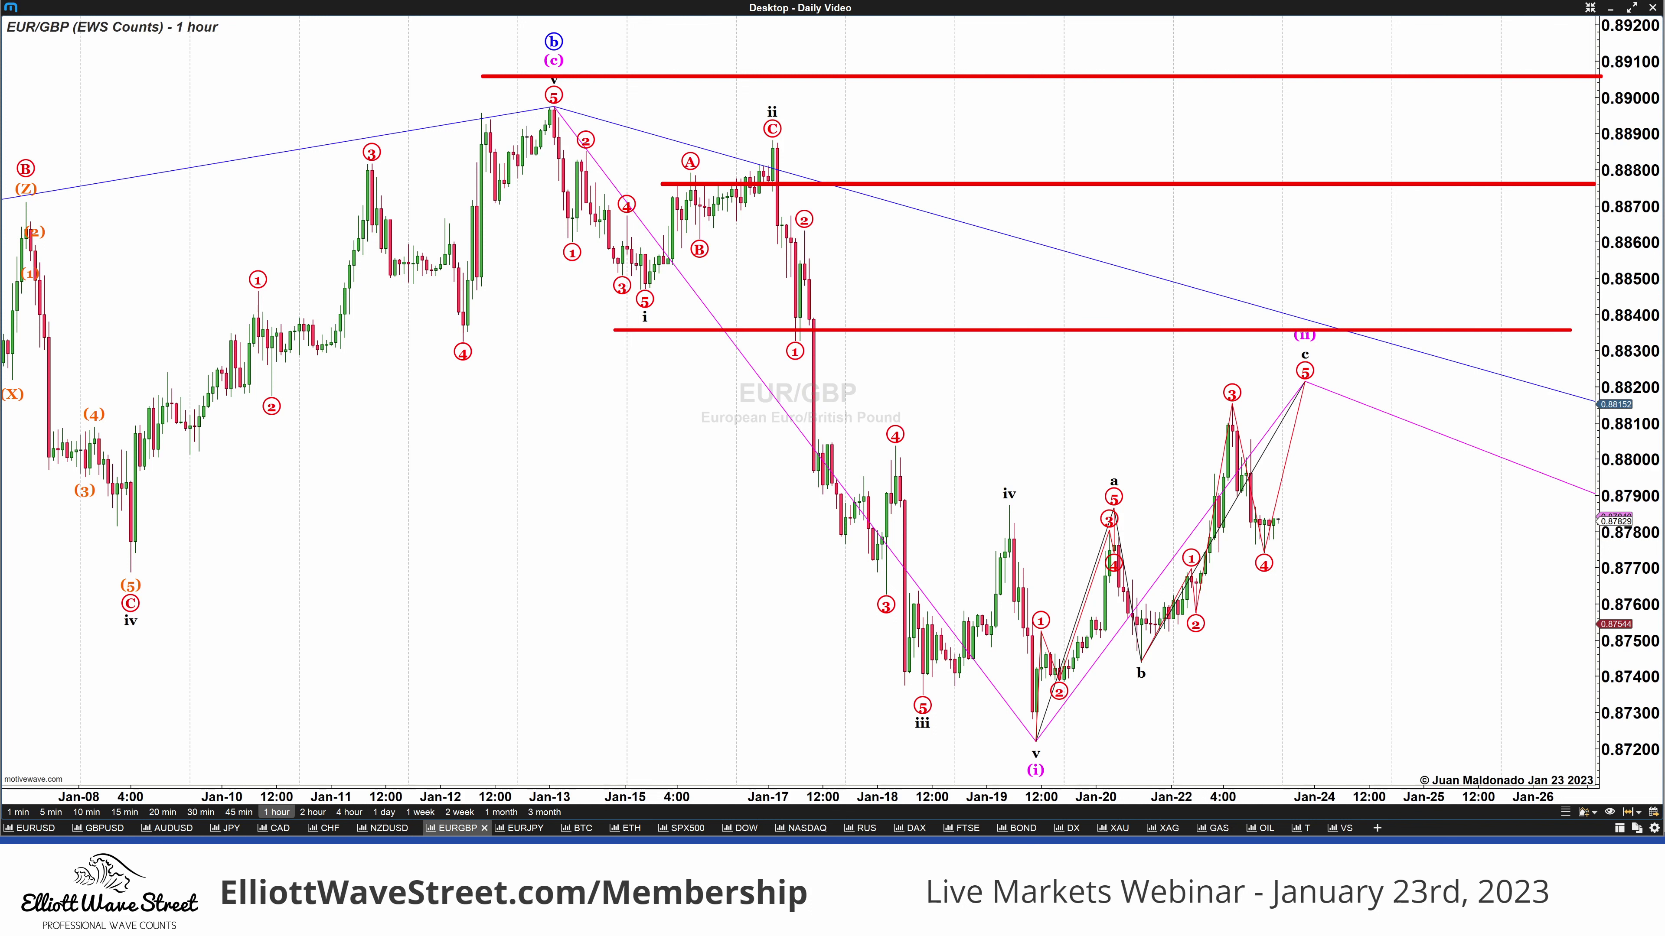
Circle the wave A and wave C highs in red and write 30 in each gap between the horizontal levels.
mouse_move(688, 173)
mouse_down()
mouse_move(675, 218)
mouse_move(683, 169)
mouse_move(754, 162)
mouse_move(775, 137)
mouse_move(783, 172)
mouse_move(765, 130)
mouse_up()
click(776, 73)
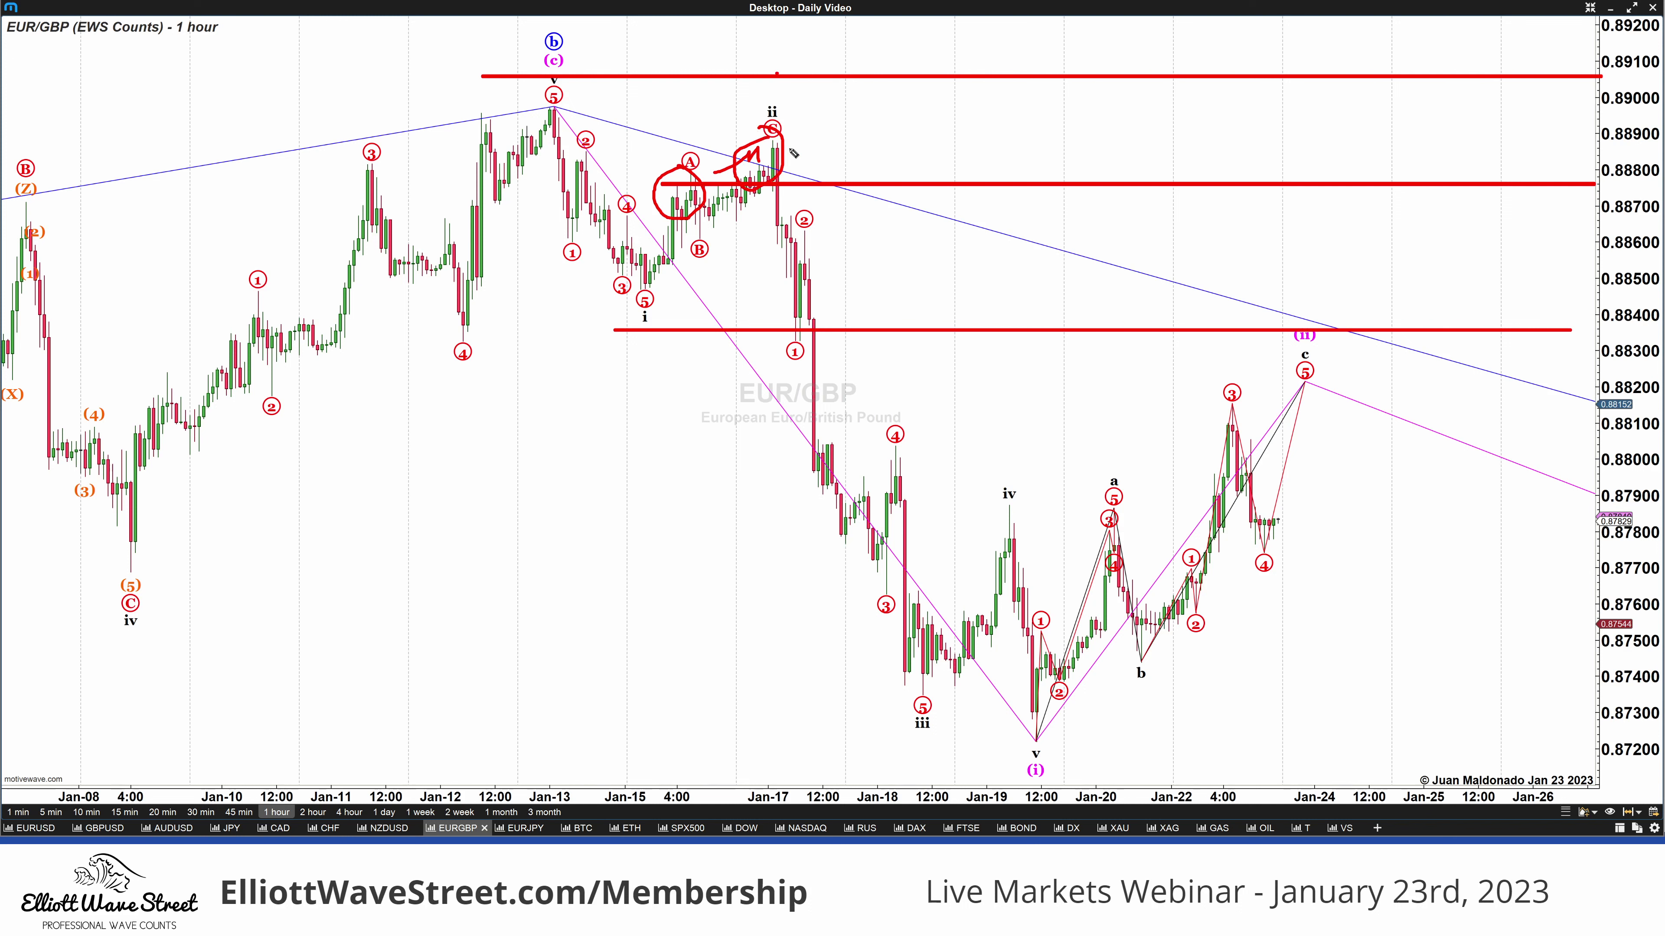
mouse_move(852, 235)
mouse_down()
mouse_move(872, 259)
mouse_move(848, 292)
mouse_up()
mouse_move(904, 235)
mouse_down()
mouse_move(911, 278)
mouse_move(907, 230)
mouse_up()
mouse_move(845, 104)
mouse_down()
mouse_move(863, 121)
mouse_move(844, 141)
mouse_move(903, 106)
mouse_up()
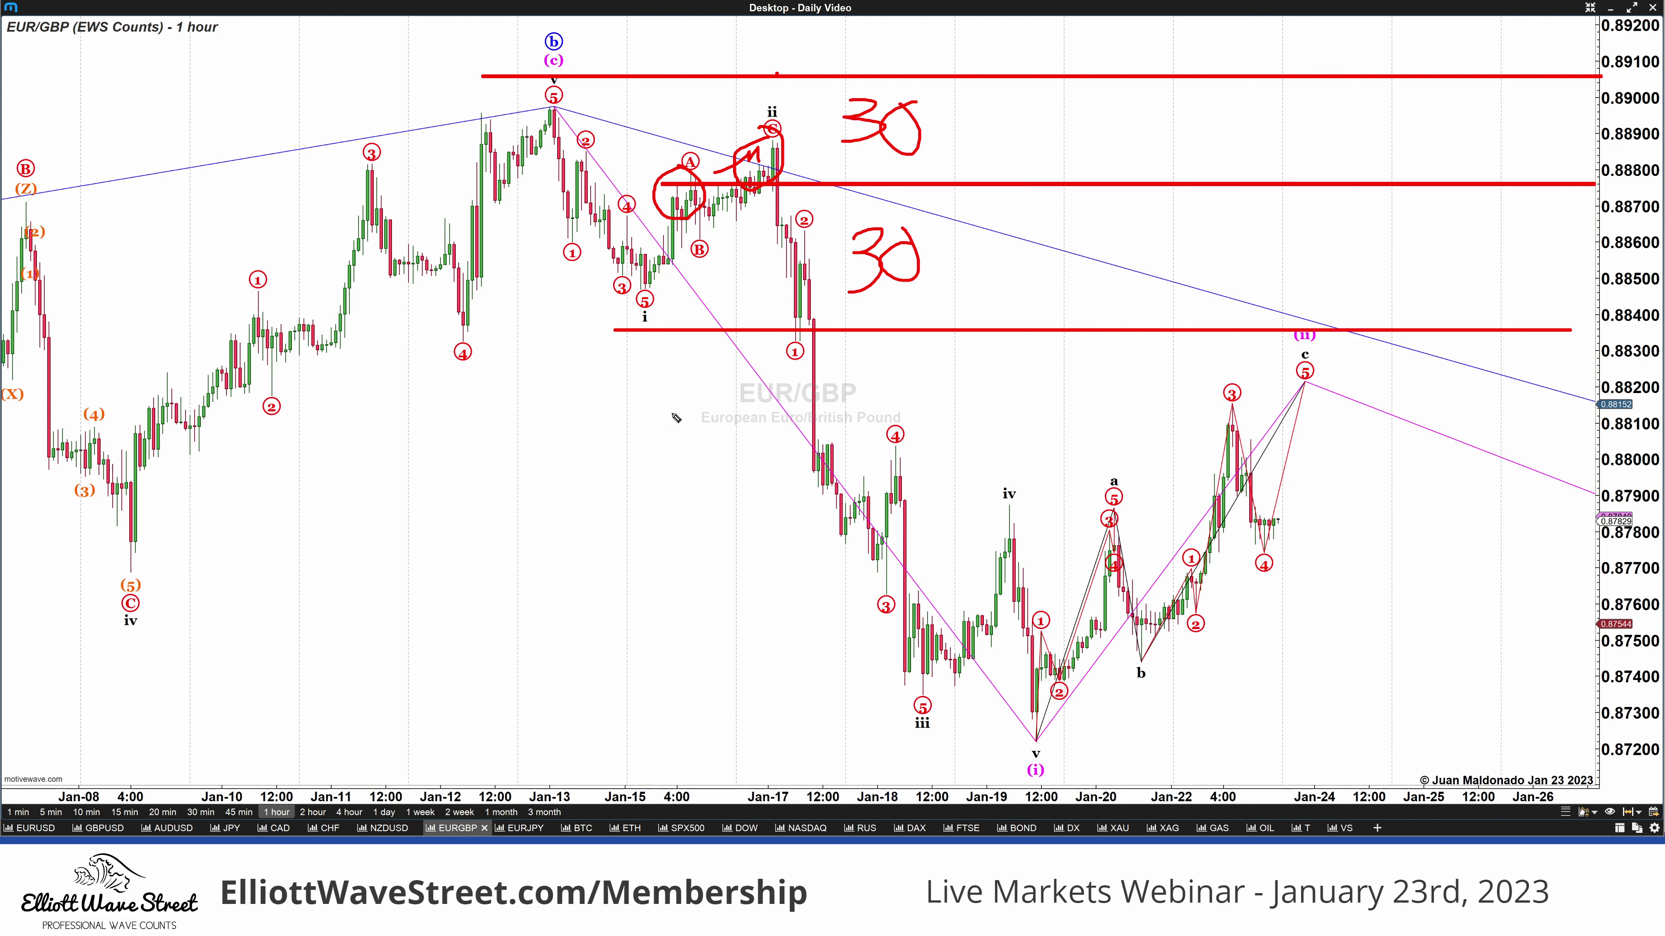
Handwrite a red list in the chart's empty lower area: BE, 50%, 30% and 20%.
mouse_move(438, 466)
mouse_down()
mouse_move(438, 508)
mouse_move(462, 473)
mouse_move(442, 508)
mouse_up()
mouse_move(510, 459)
mouse_down()
mouse_move(479, 488)
mouse_move(510, 516)
mouse_move(427, 577)
mouse_move(485, 557)
mouse_move(505, 575)
mouse_move(439, 638)
mouse_move(479, 610)
mouse_move(489, 639)
mouse_move(492, 617)
mouse_up()
click(502, 556)
click(523, 568)
mouse_move(508, 632)
mouse_down()
mouse_move(441, 674)
mouse_move(462, 682)
mouse_move(475, 651)
mouse_move(493, 681)
mouse_move(520, 672)
mouse_up()
click(516, 641)
click(492, 663)
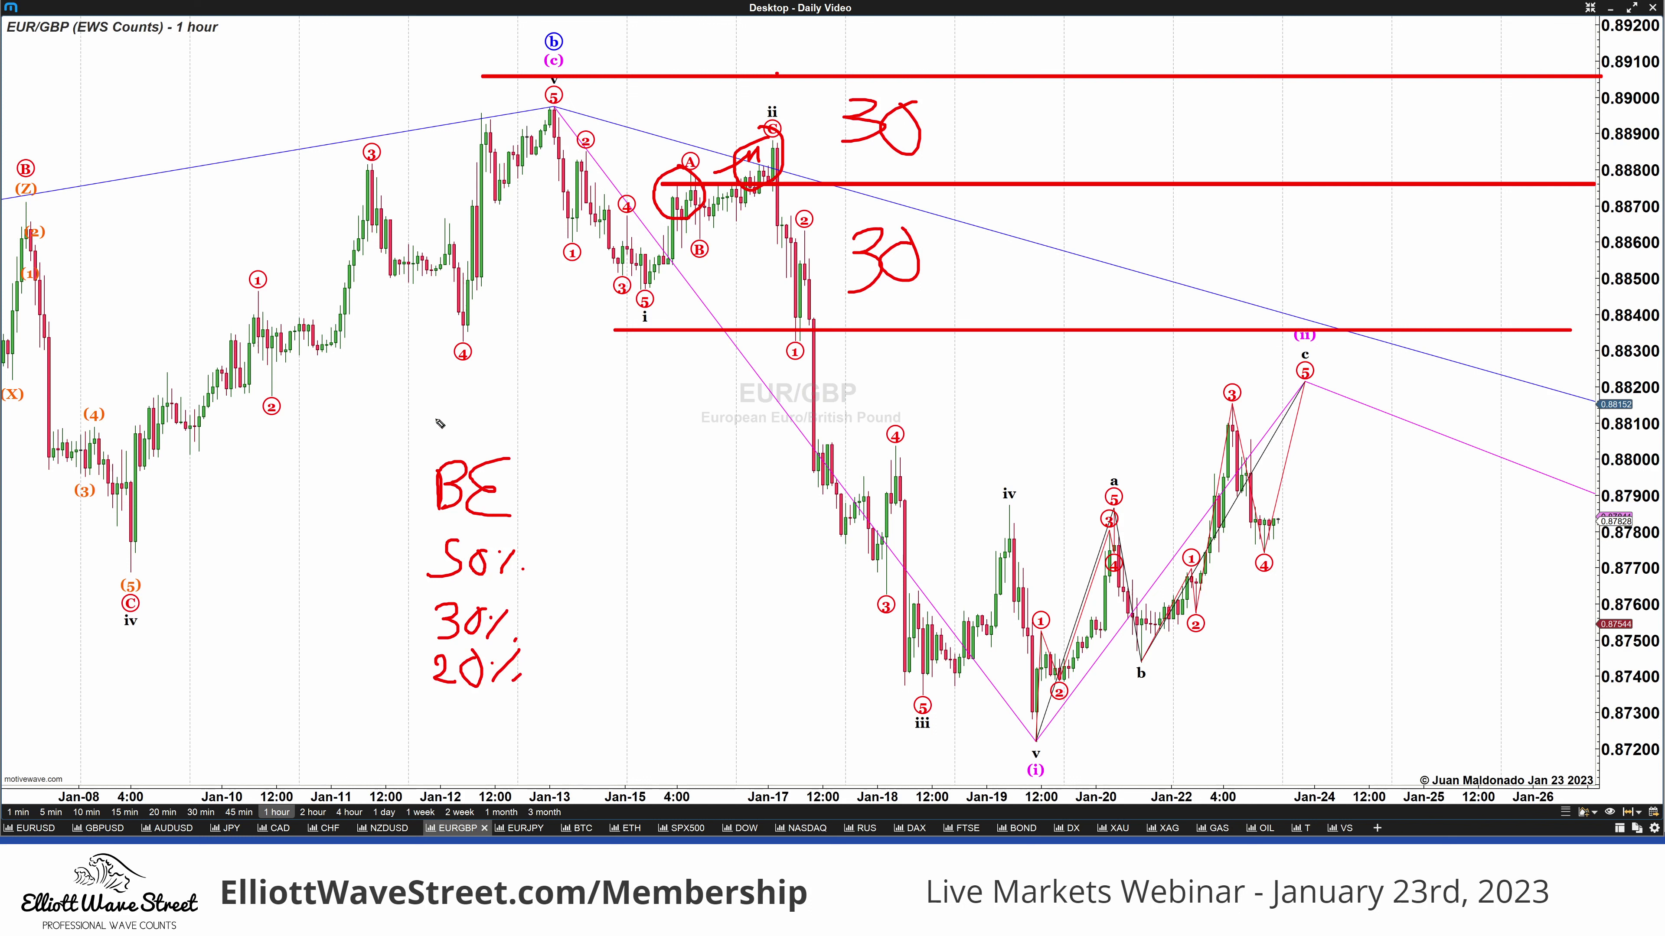
Write "= ST" beside the percentage list and draw an arrow pointing at 50%.
mouse_move(554, 541)
mouse_down()
mouse_move(591, 545)
mouse_move(580, 598)
mouse_up()
mouse_move(653, 524)
mouse_down()
mouse_move(648, 581)
mouse_move(602, 613)
mouse_move(680, 544)
mouse_move(677, 614)
mouse_up()
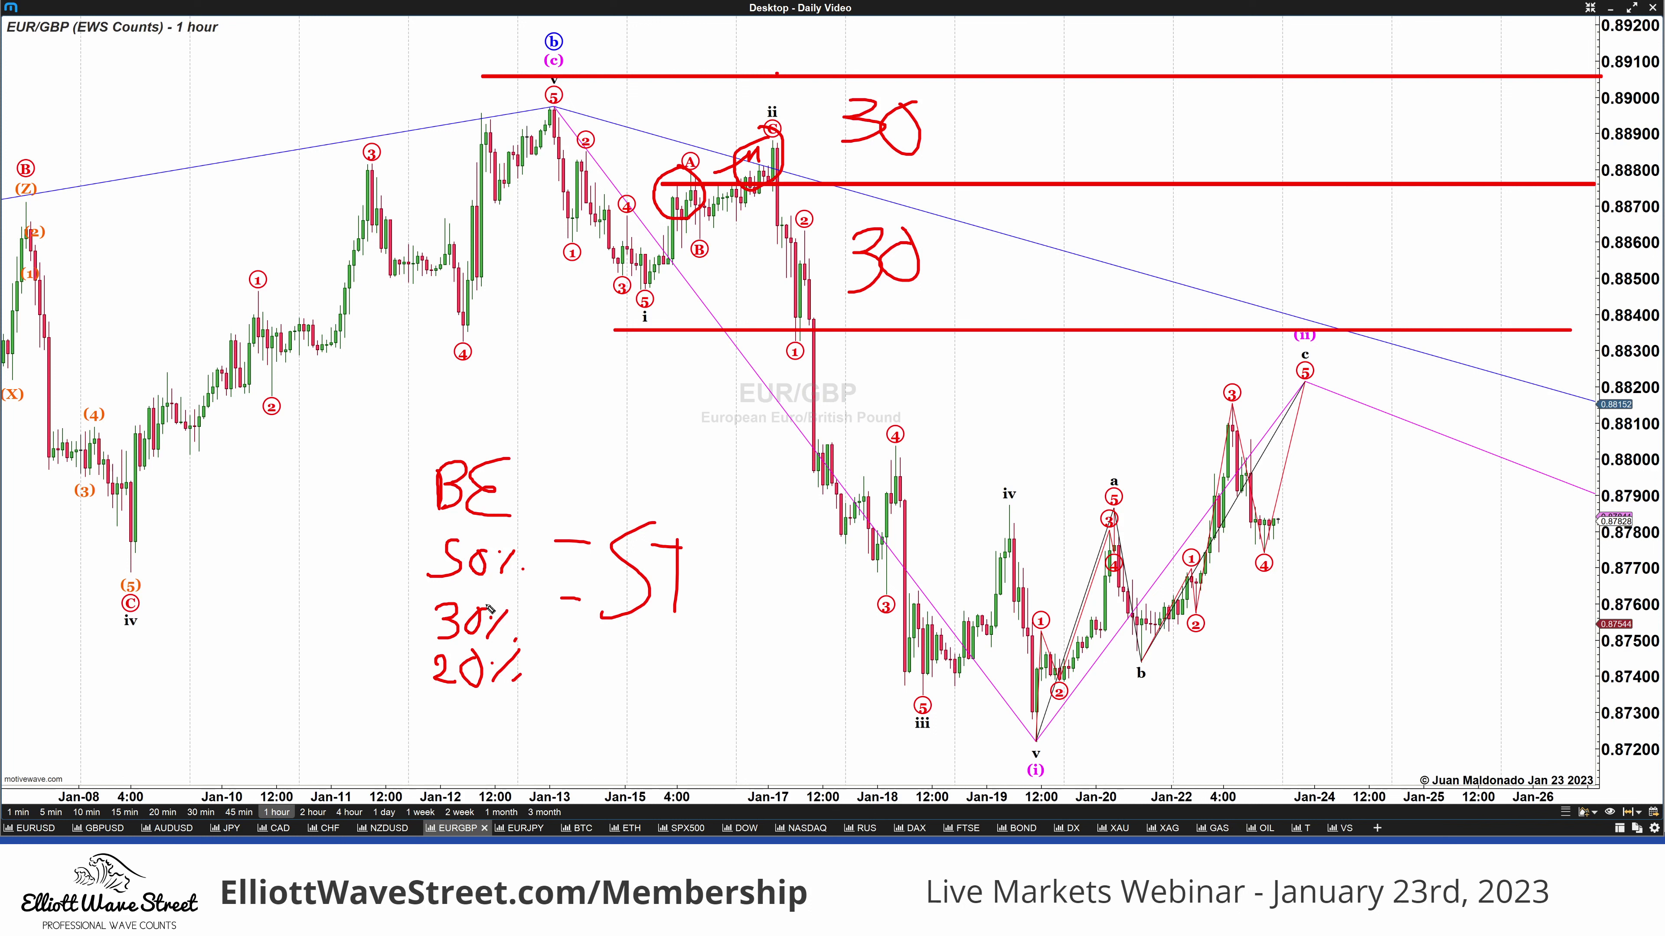
mouse_move(356, 562)
mouse_down()
mouse_move(387, 545)
mouse_move(434, 555)
mouse_move(387, 575)
mouse_up()
Write and circle "10 = 1%" on the middle horizontal level, and write 0.5 on the lowest level.
mouse_move(1004, 174)
mouse_down()
mouse_move(1003, 195)
mouse_move(1036, 207)
mouse_move(1029, 176)
mouse_move(1115, 186)
mouse_move(997, 165)
mouse_move(1068, 217)
mouse_move(1018, 154)
mouse_up()
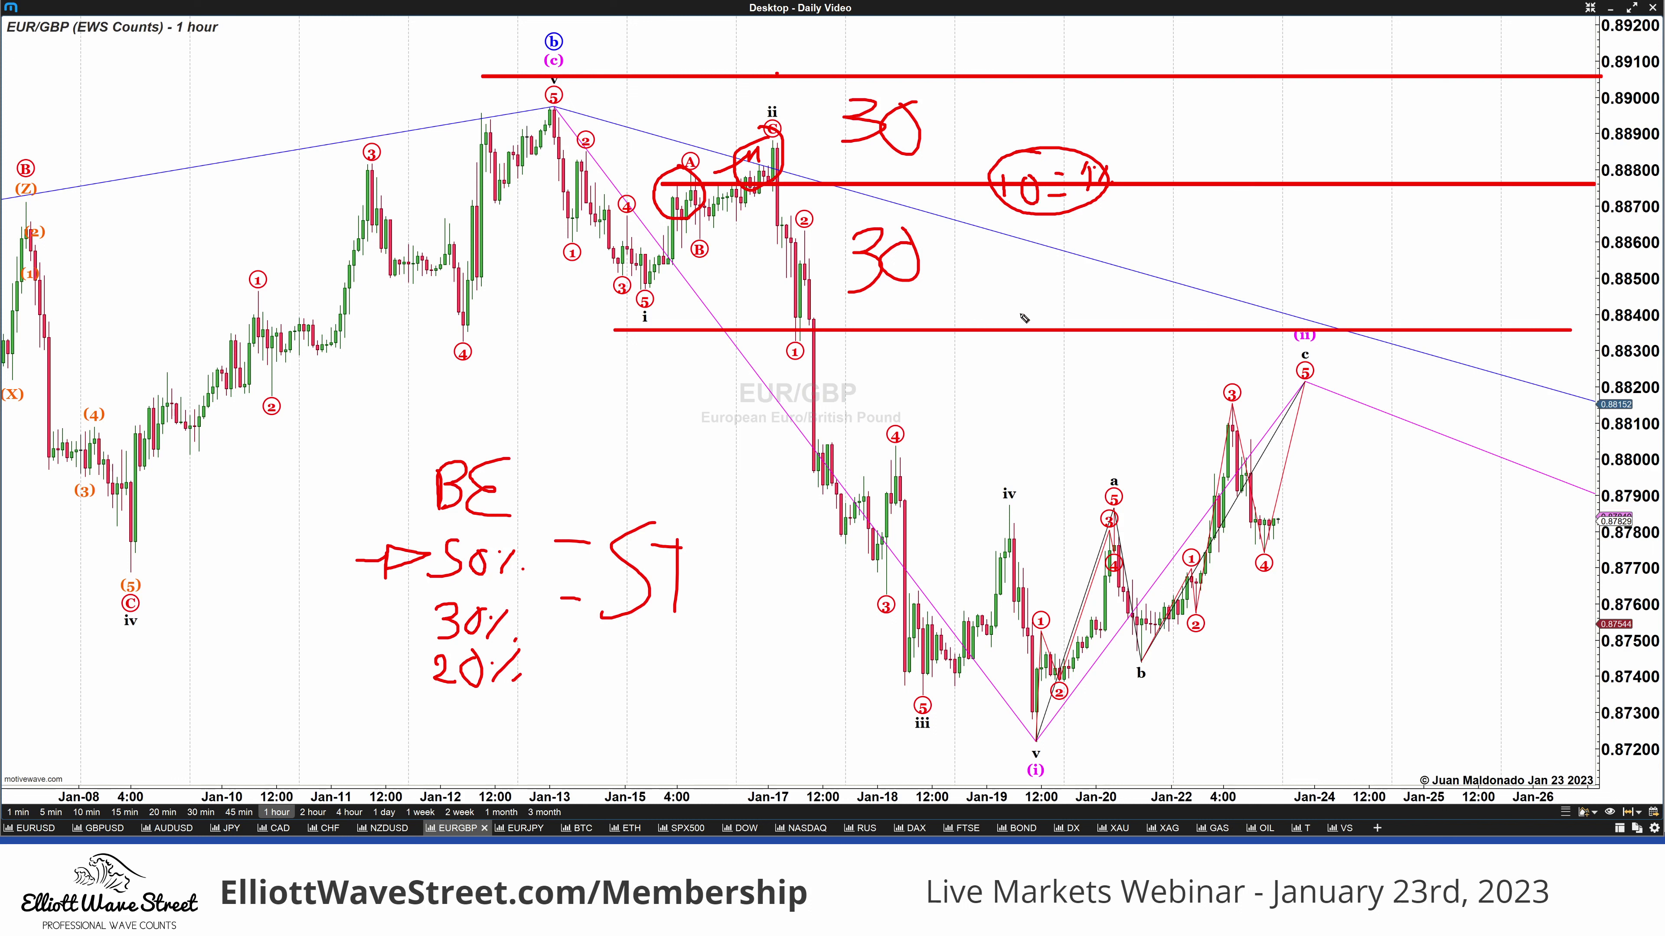
mouse_move(1020, 314)
mouse_down()
mouse_move(1021, 338)
mouse_move(1021, 315)
mouse_move(1062, 325)
mouse_move(1050, 356)
mouse_up()
Scribble over the price action around the wave (i) low, circle that low and the rise toward wave (ii), then clear all drawings.
mouse_move(831, 669)
mouse_down()
mouse_move(927, 656)
mouse_move(1011, 610)
mouse_move(1082, 703)
mouse_move(1020, 768)
mouse_move(1040, 743)
mouse_up()
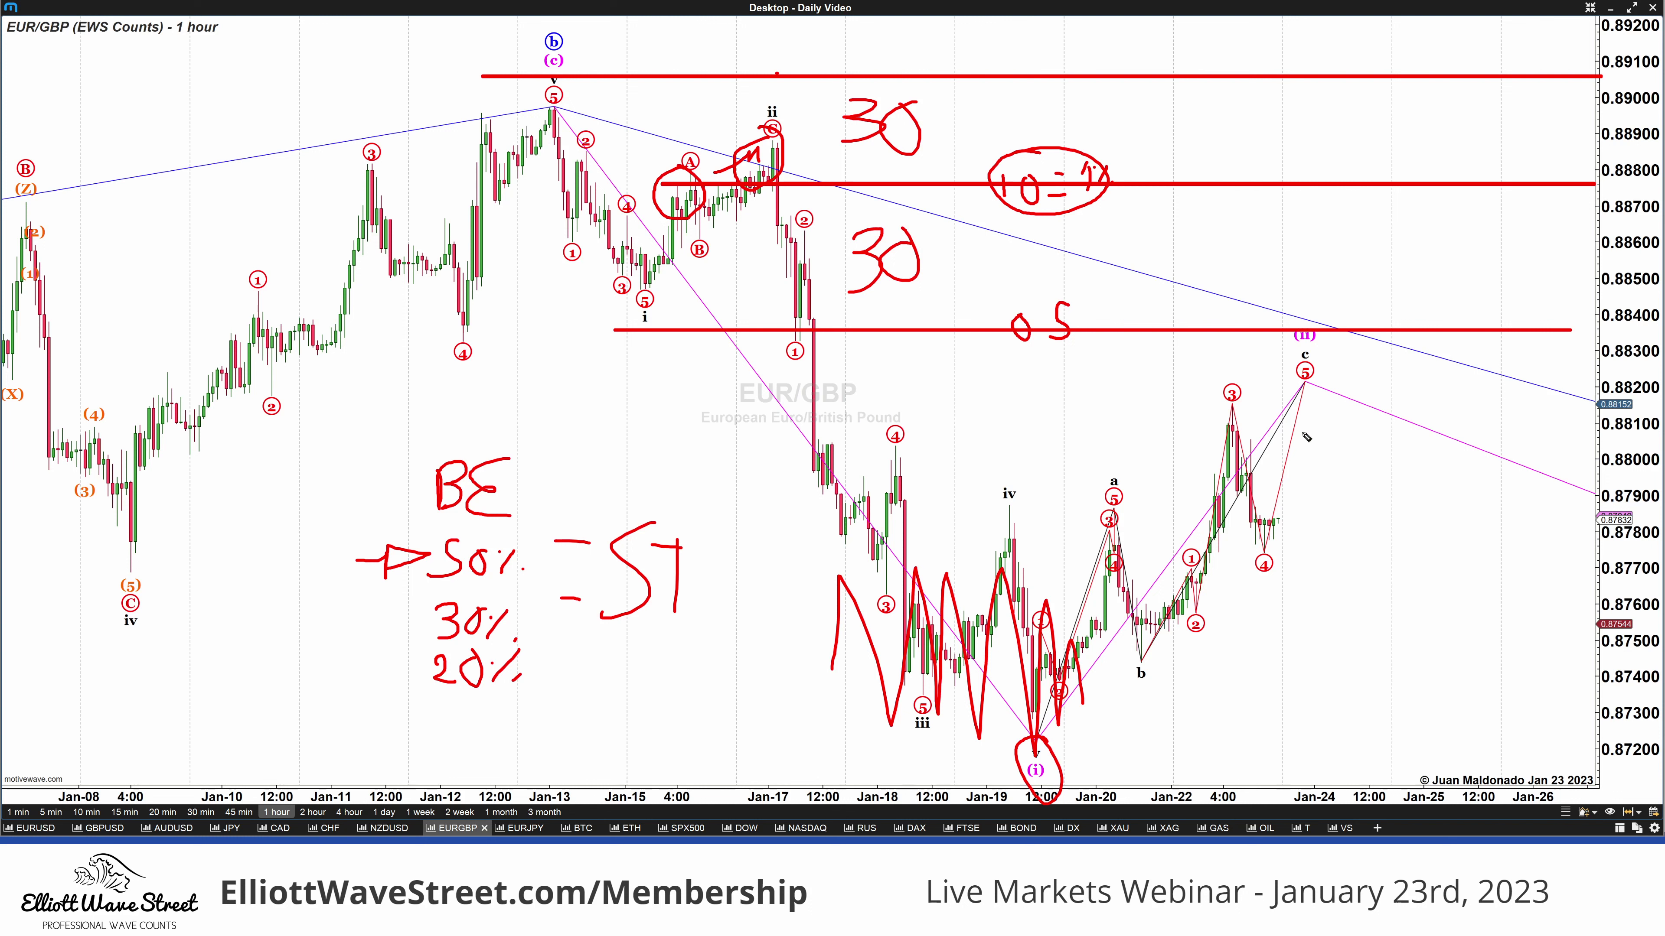
mouse_move(1313, 365)
mouse_down()
mouse_move(1103, 524)
mouse_move(1273, 544)
mouse_move(1284, 378)
mouse_up()
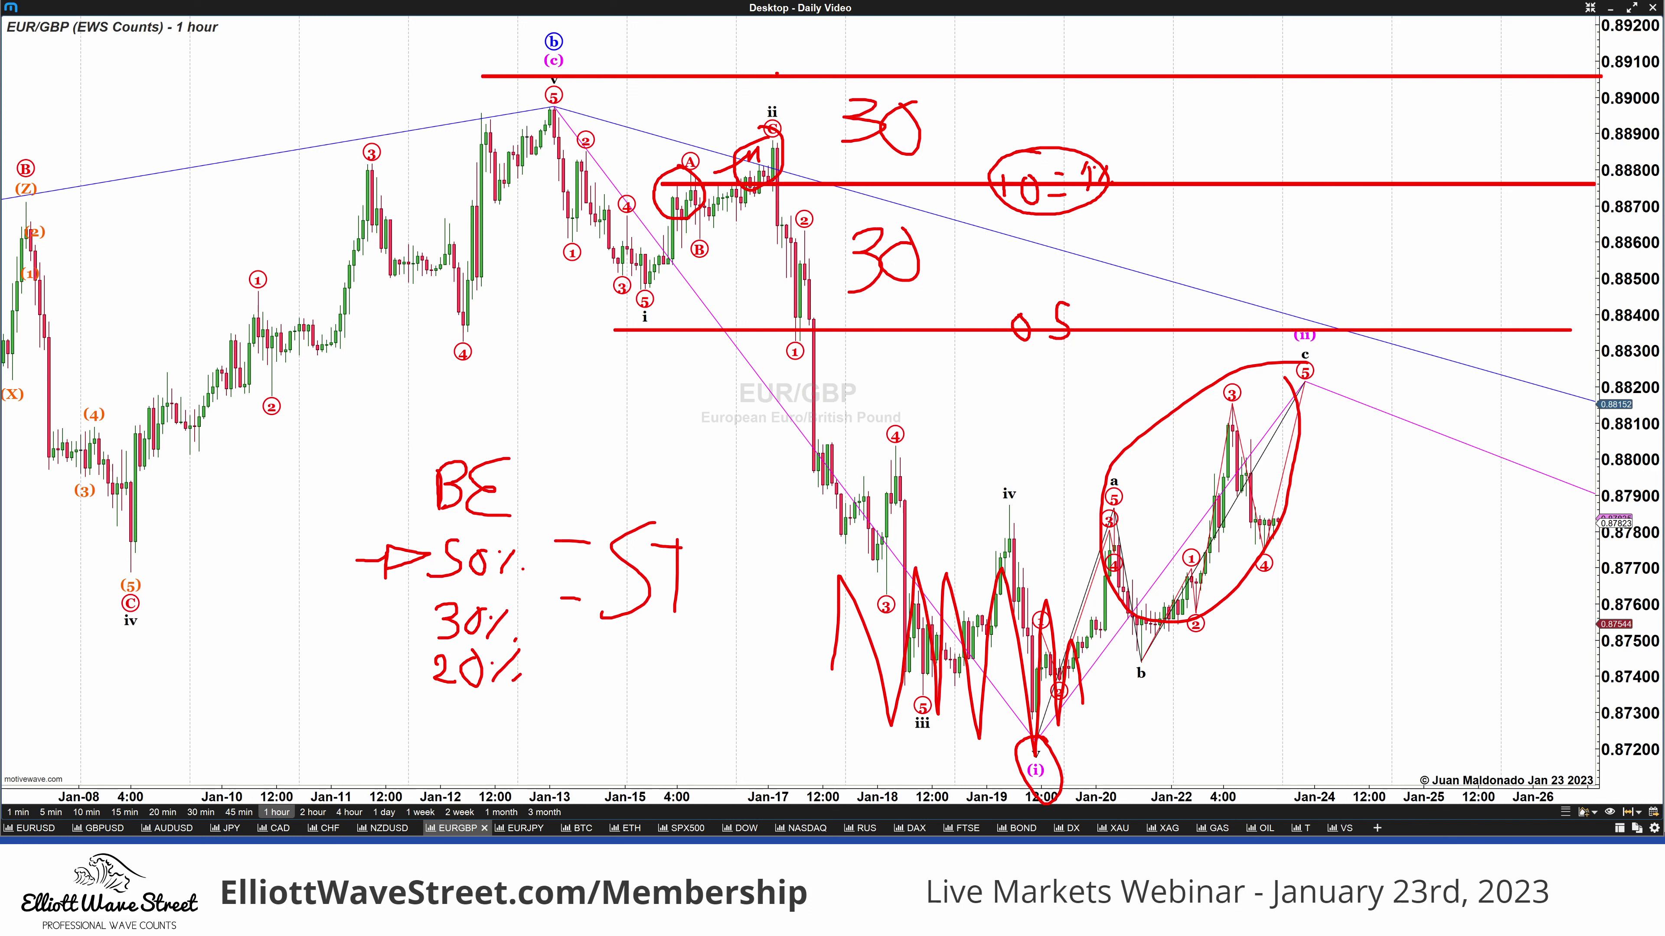
key(Escape)
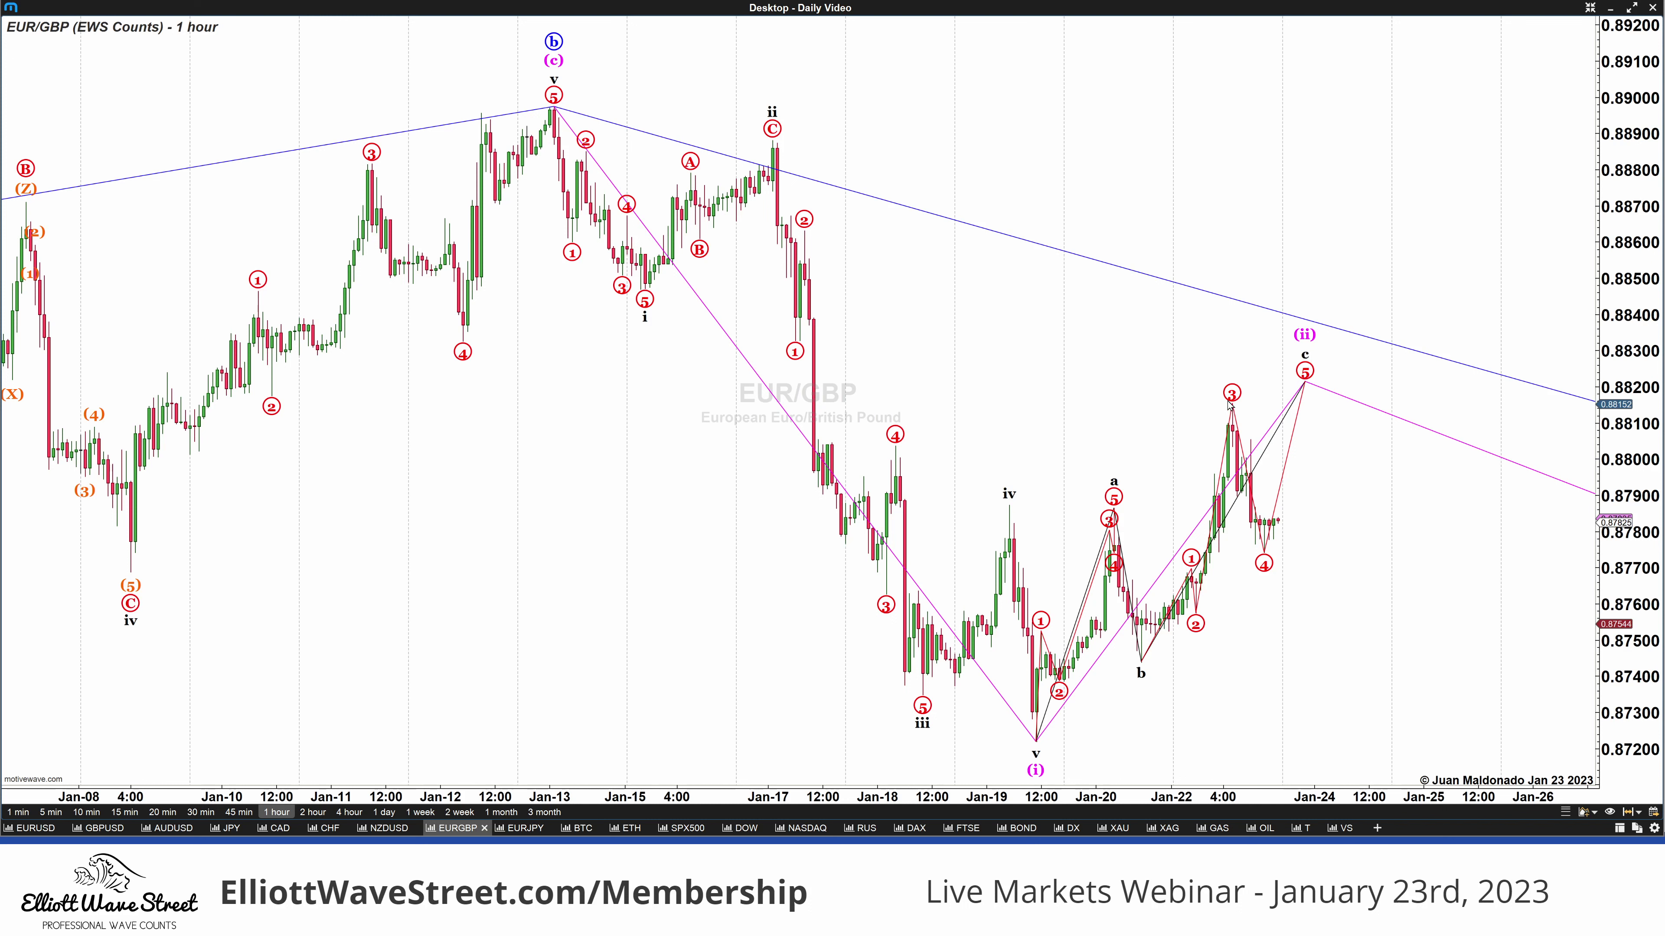
Draw a red line at the latest wave 3 high, box the projected wave (ii) target and the drop from it, then clear the drawings.
drag(1228, 405, 1373, 410)
drag(1277, 320, 1341, 420)
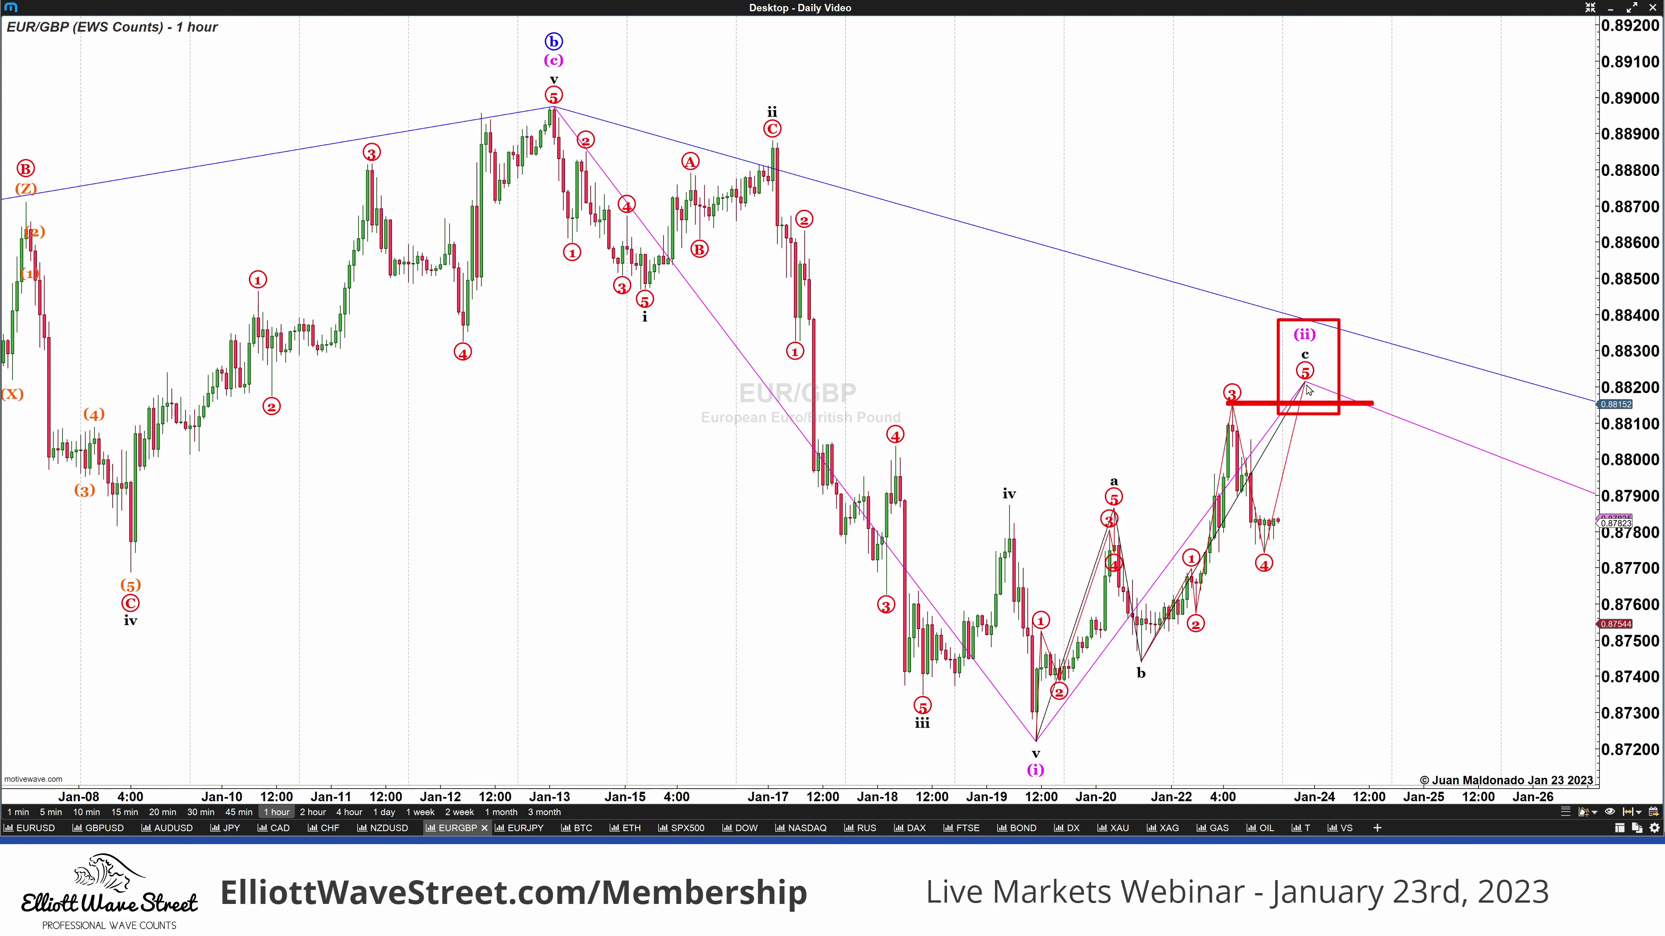
drag(1311, 381, 1321, 433)
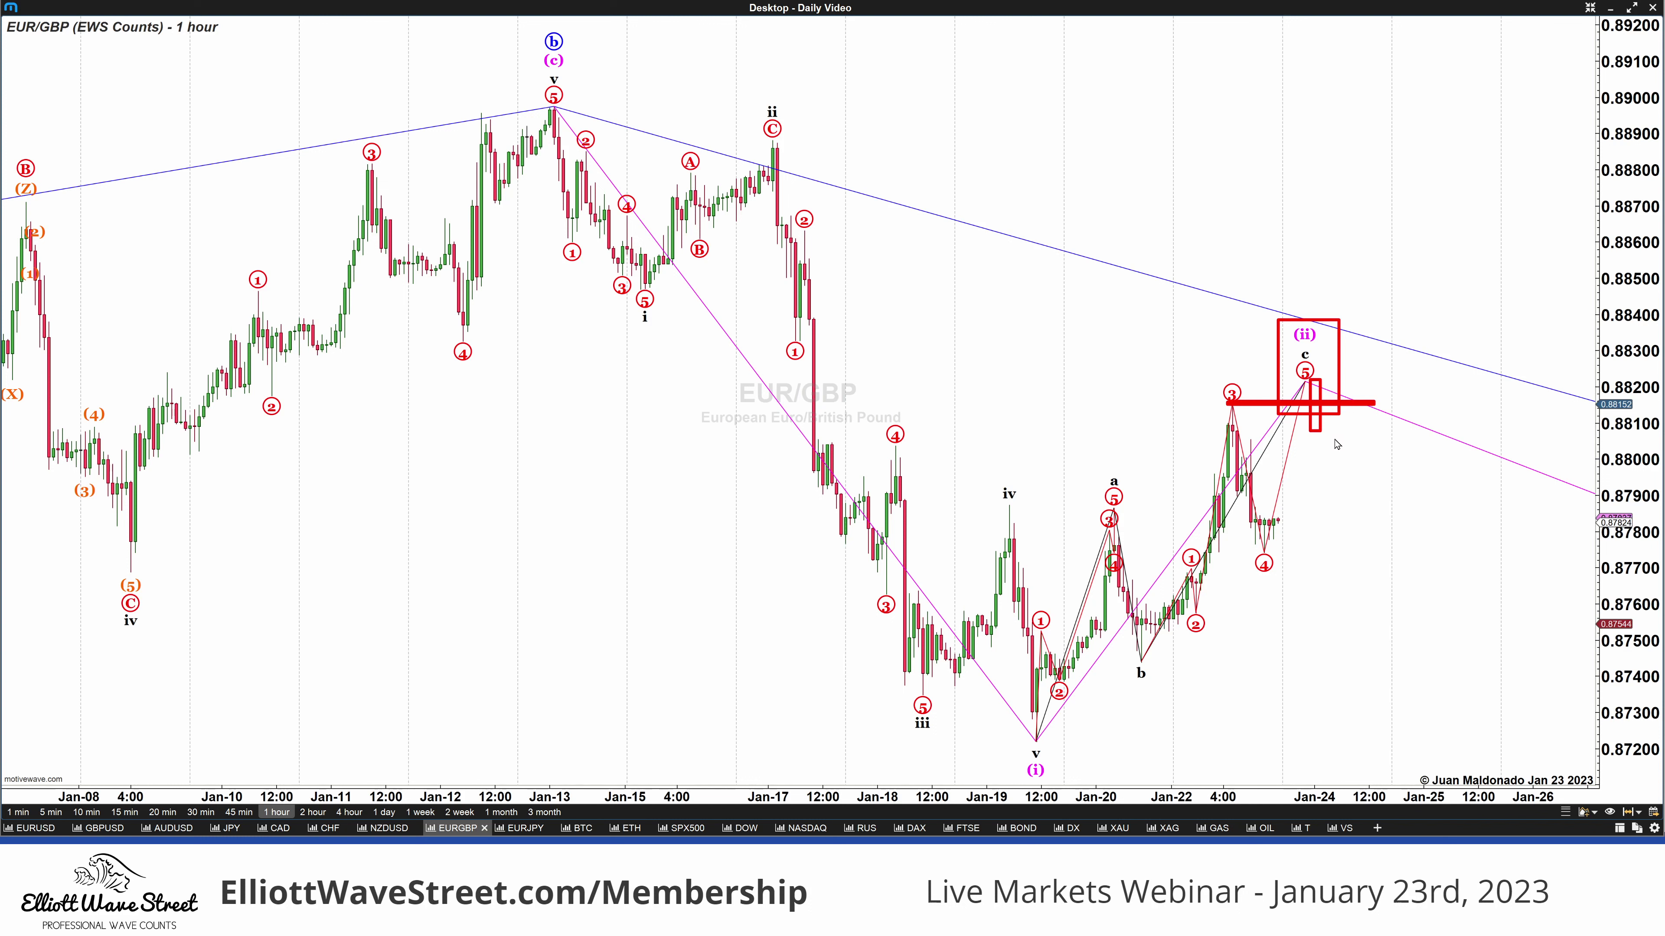
drag(1335, 437, 1344, 472)
key(Escape)
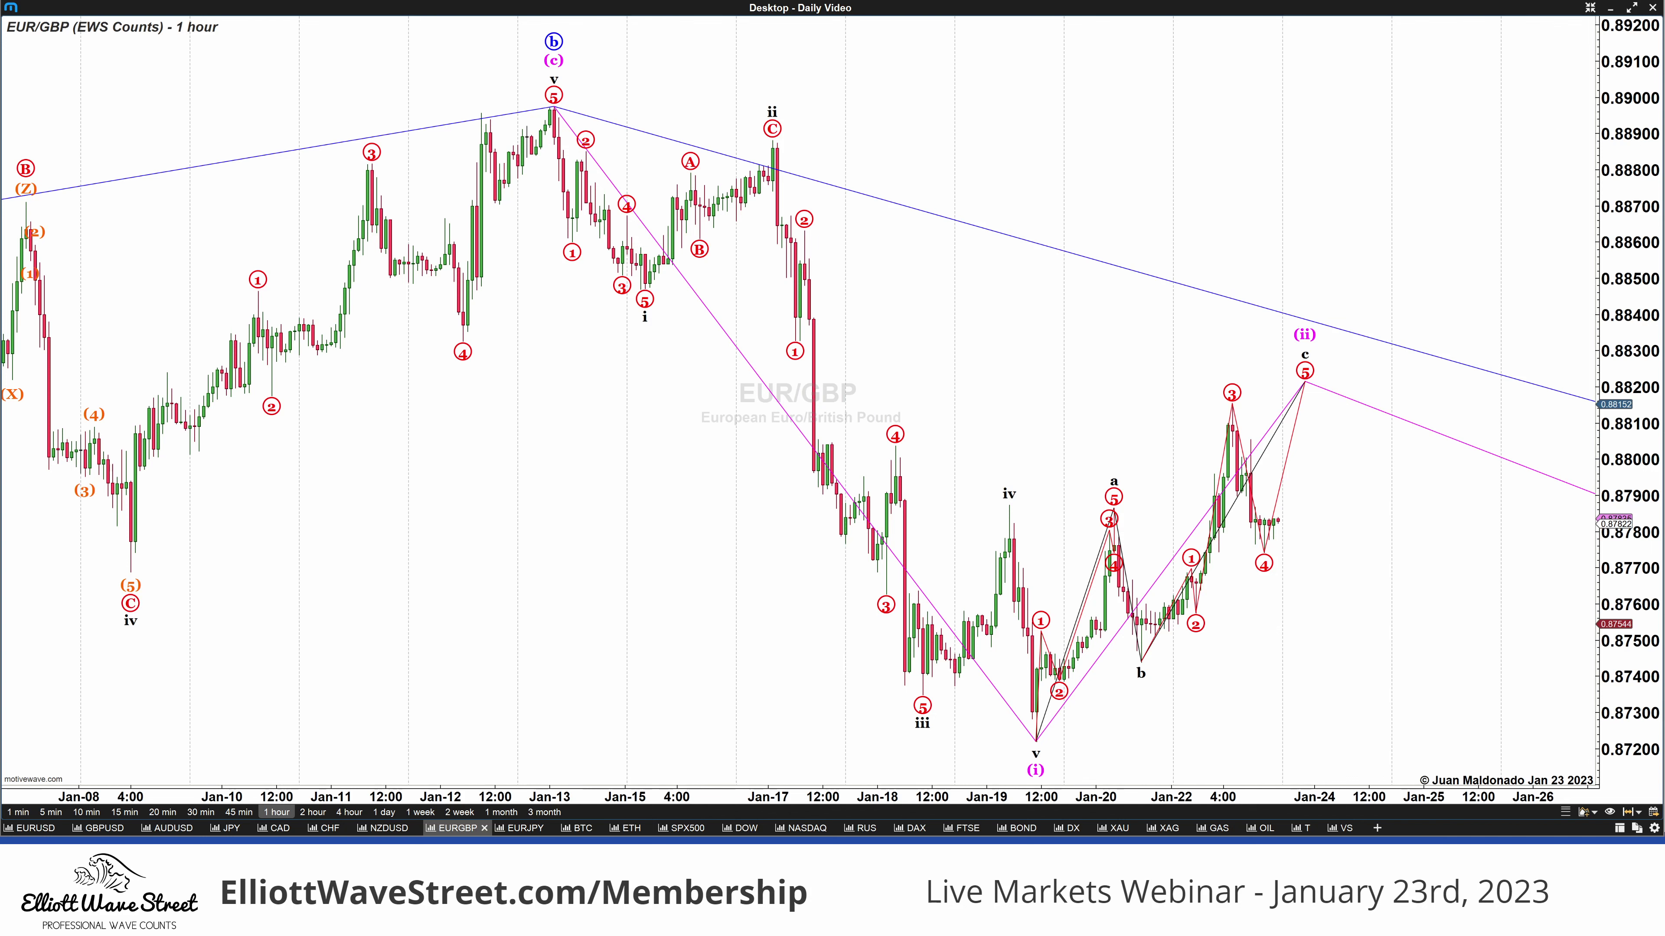
Review EUR/GBP on the 4-hour and 1-day charts, then return to the 1-hour chart to examine the projected wave (ii) target.
click(349, 812)
click(384, 812)
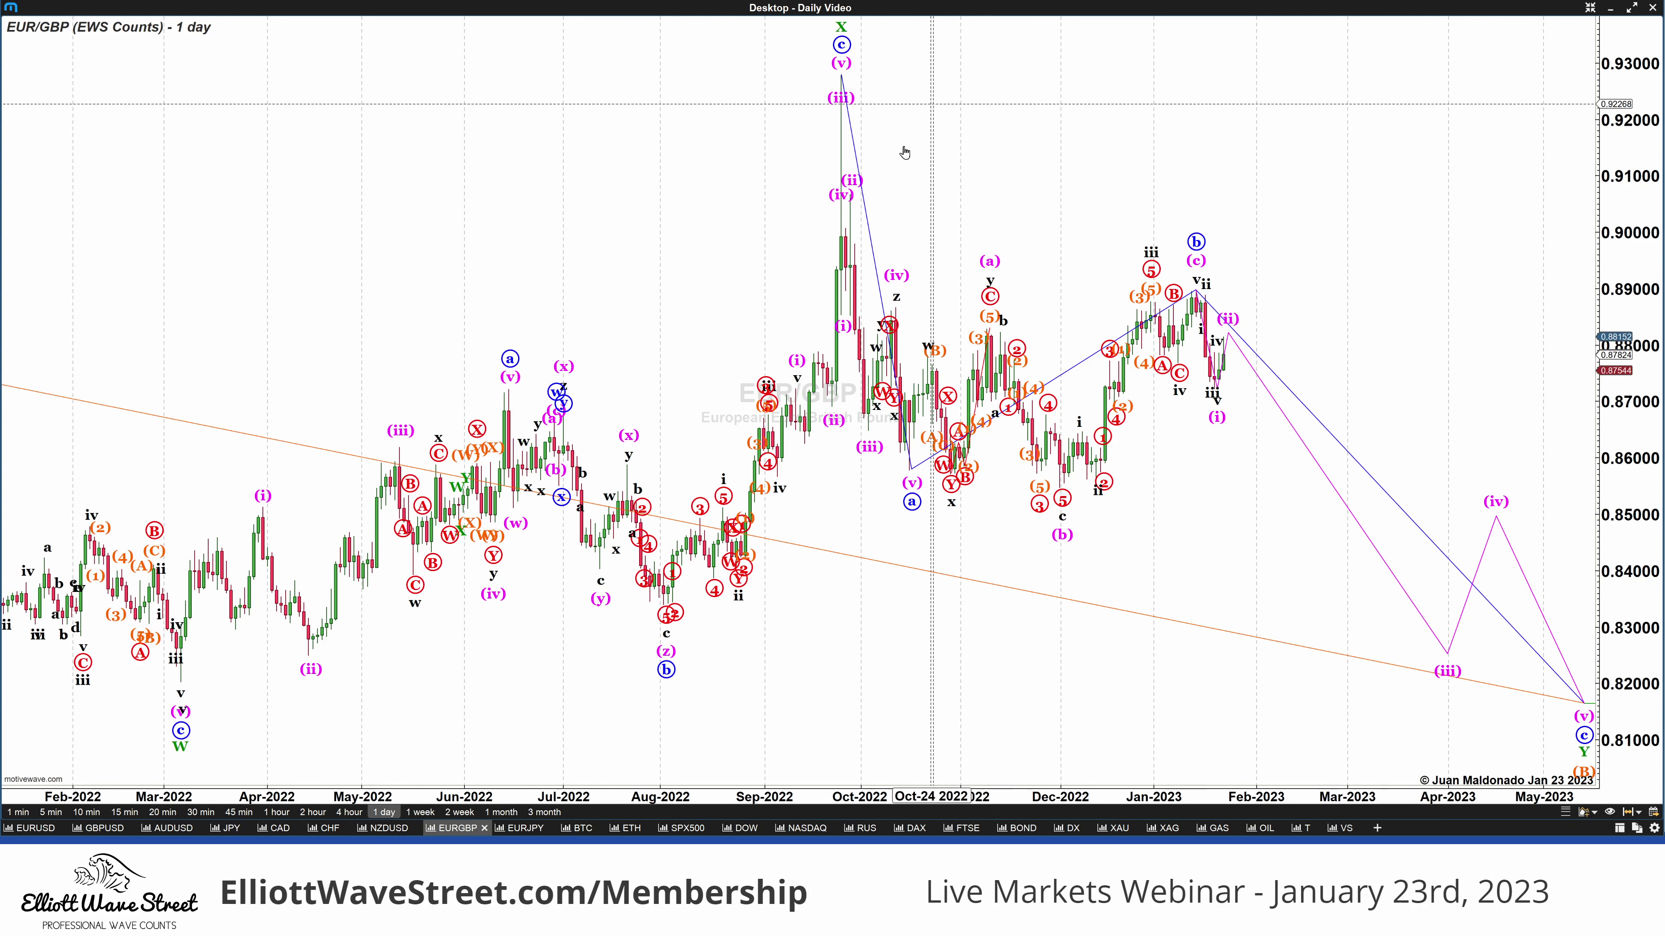
click(276, 812)
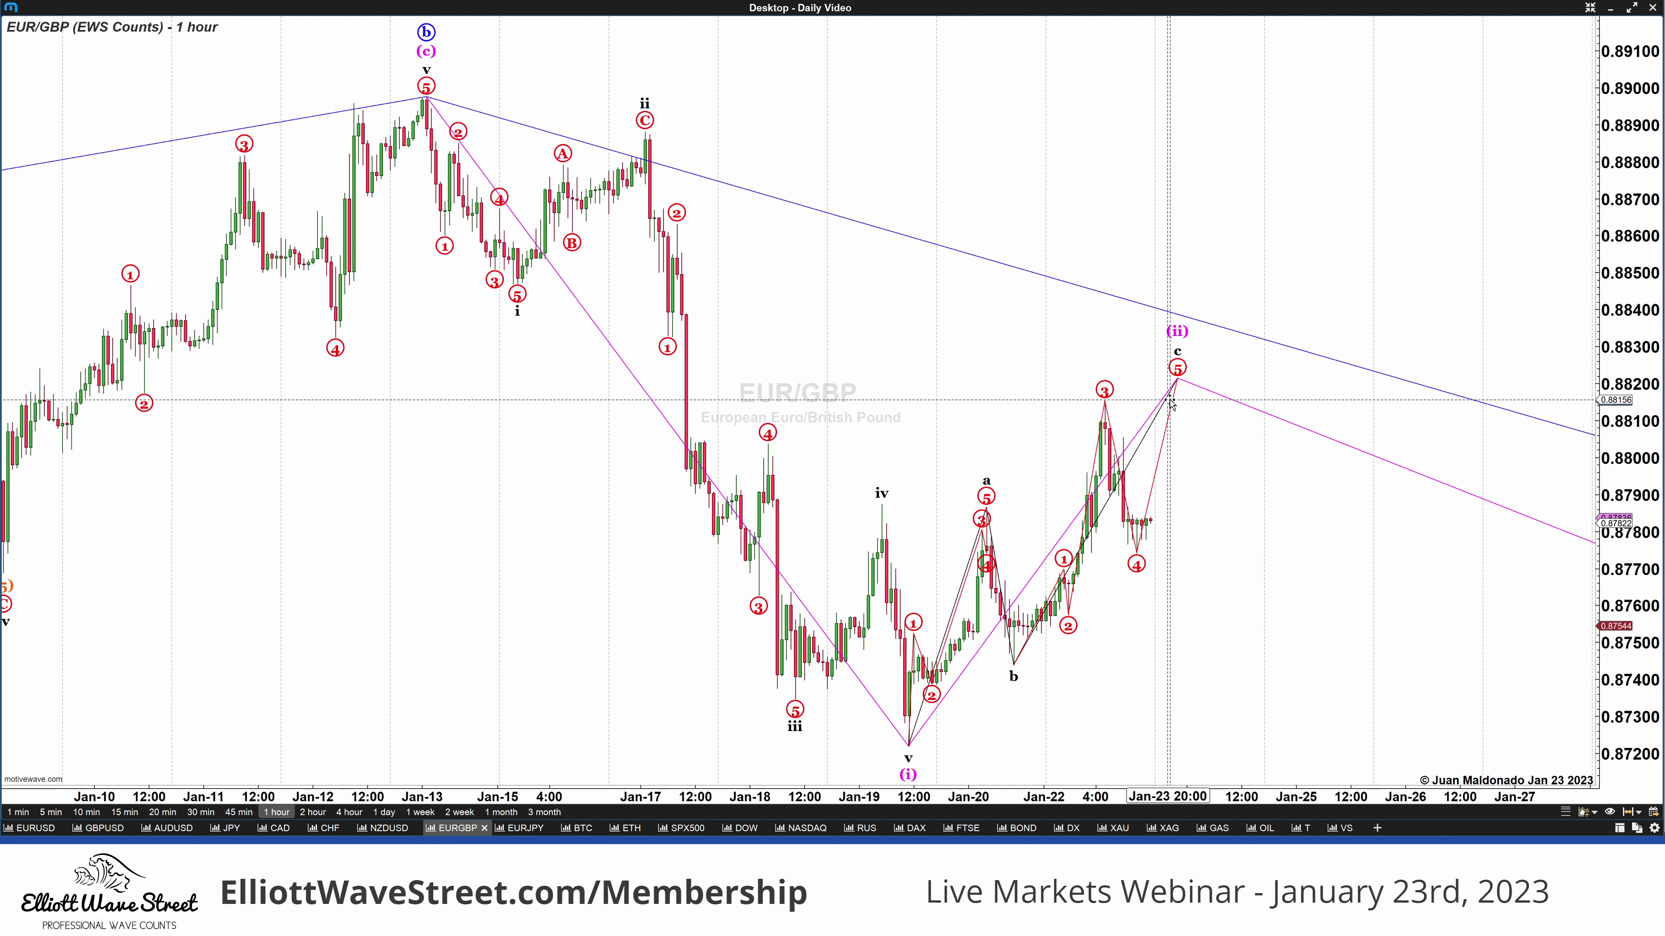
mouse_move(1171, 403)
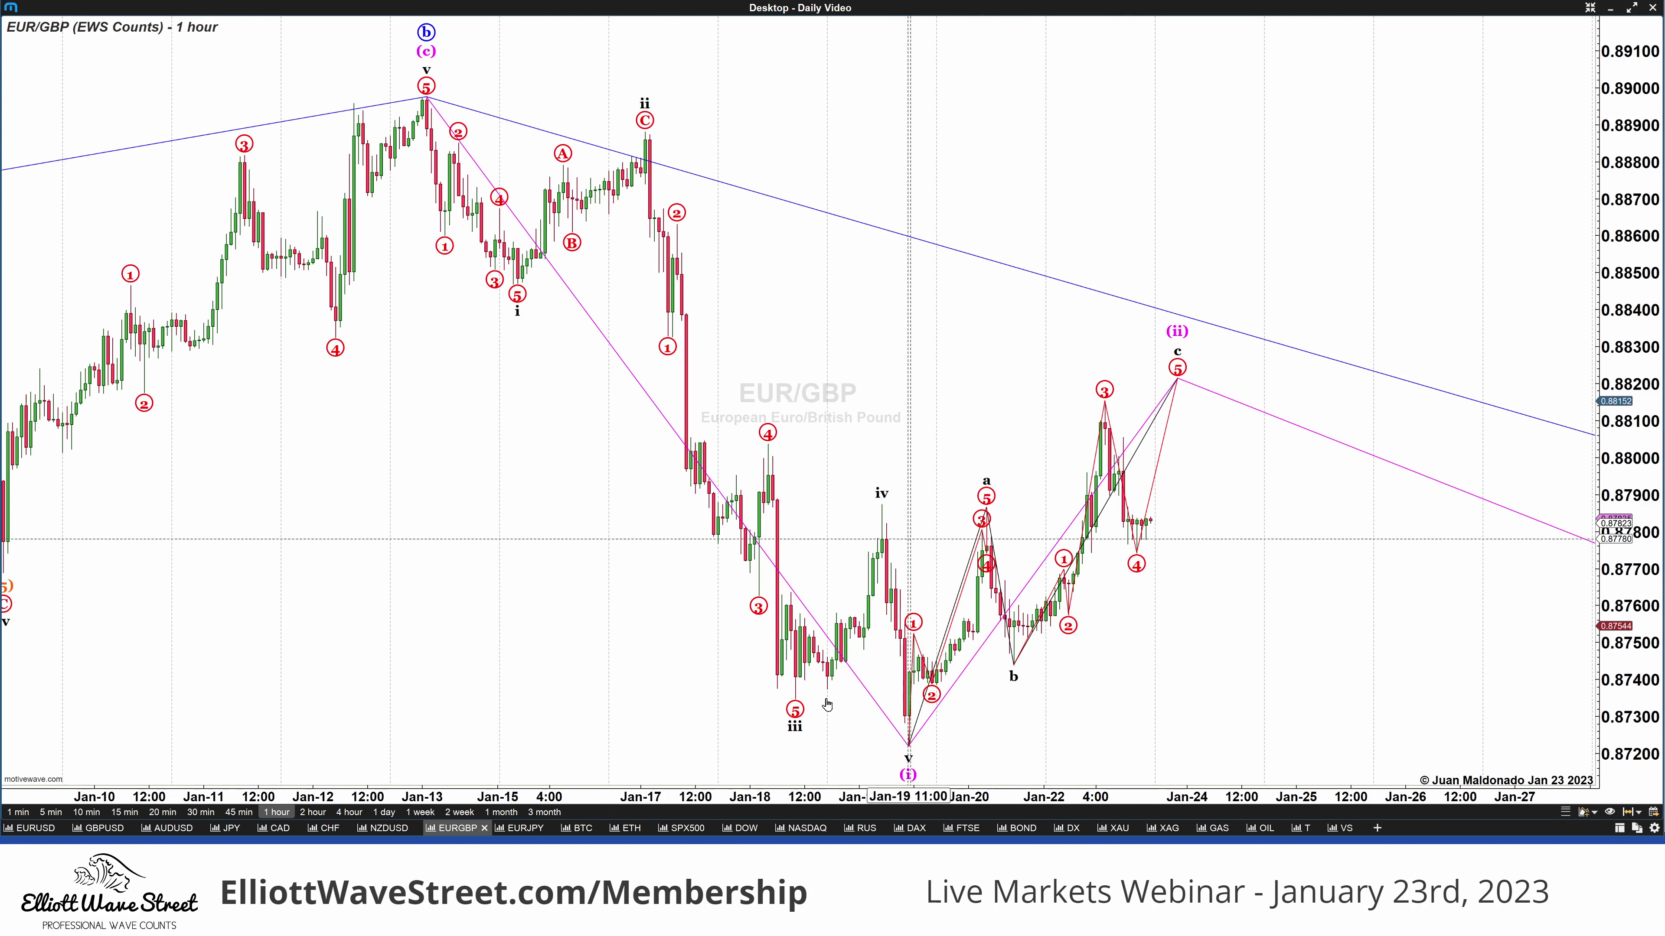
Bring up the SPX500/USD 1-hour chart and show a wider span of its wave count, back to early January.
click(685, 828)
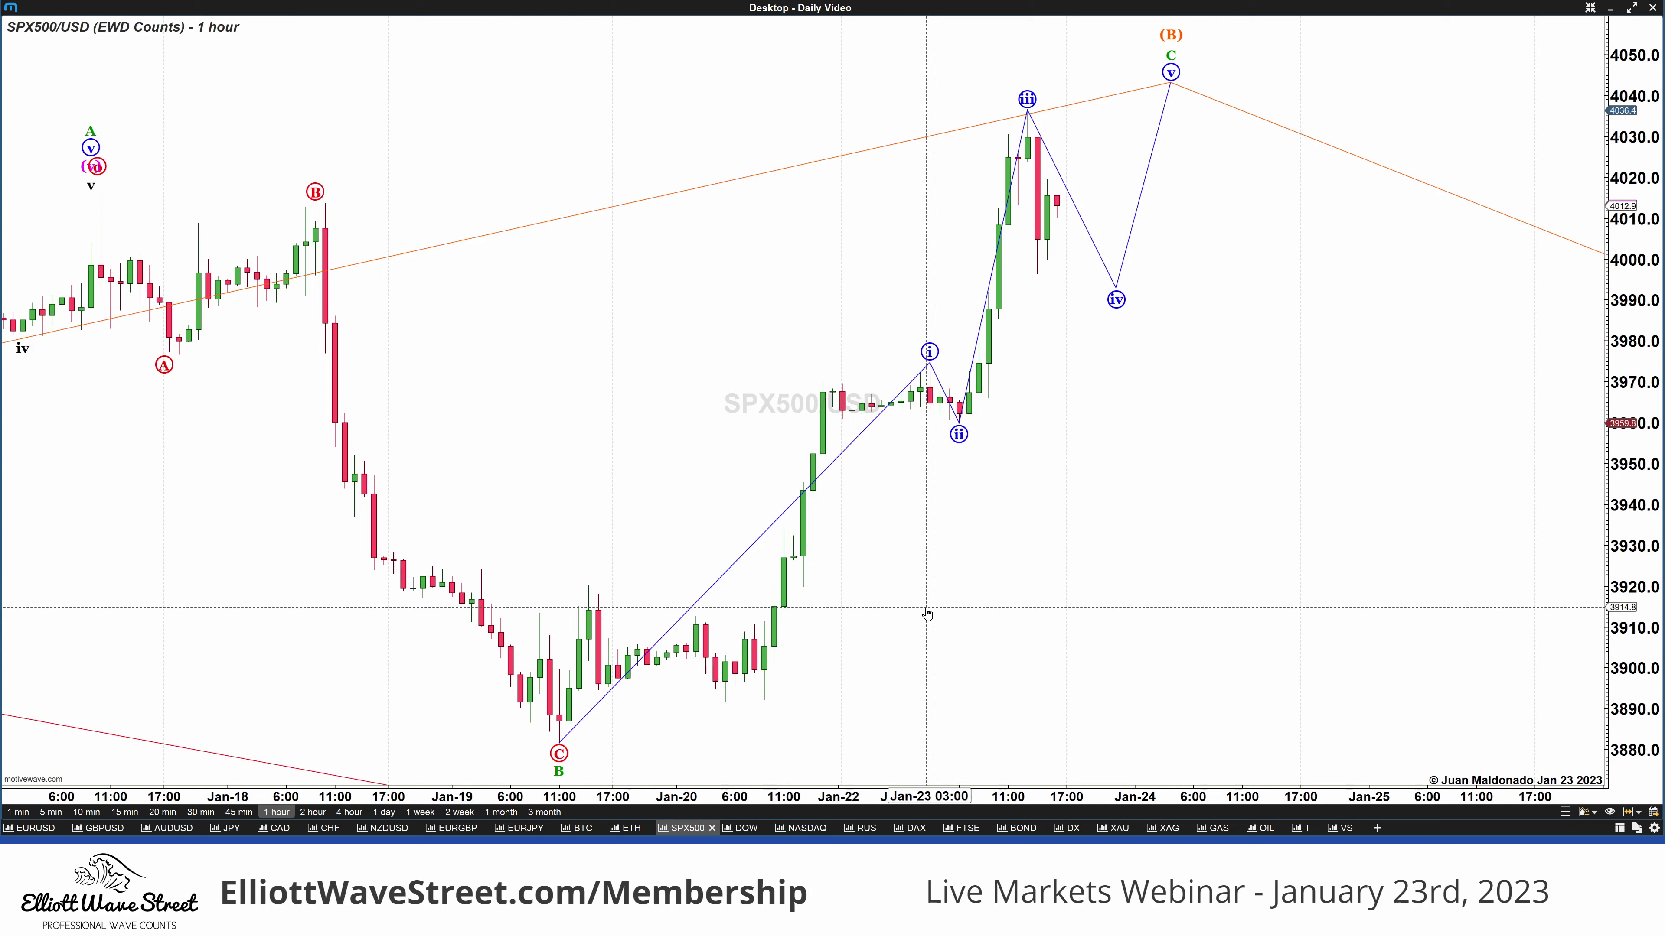
scroll(907, 577, down, 2)
scroll(905, 577, down, 3)
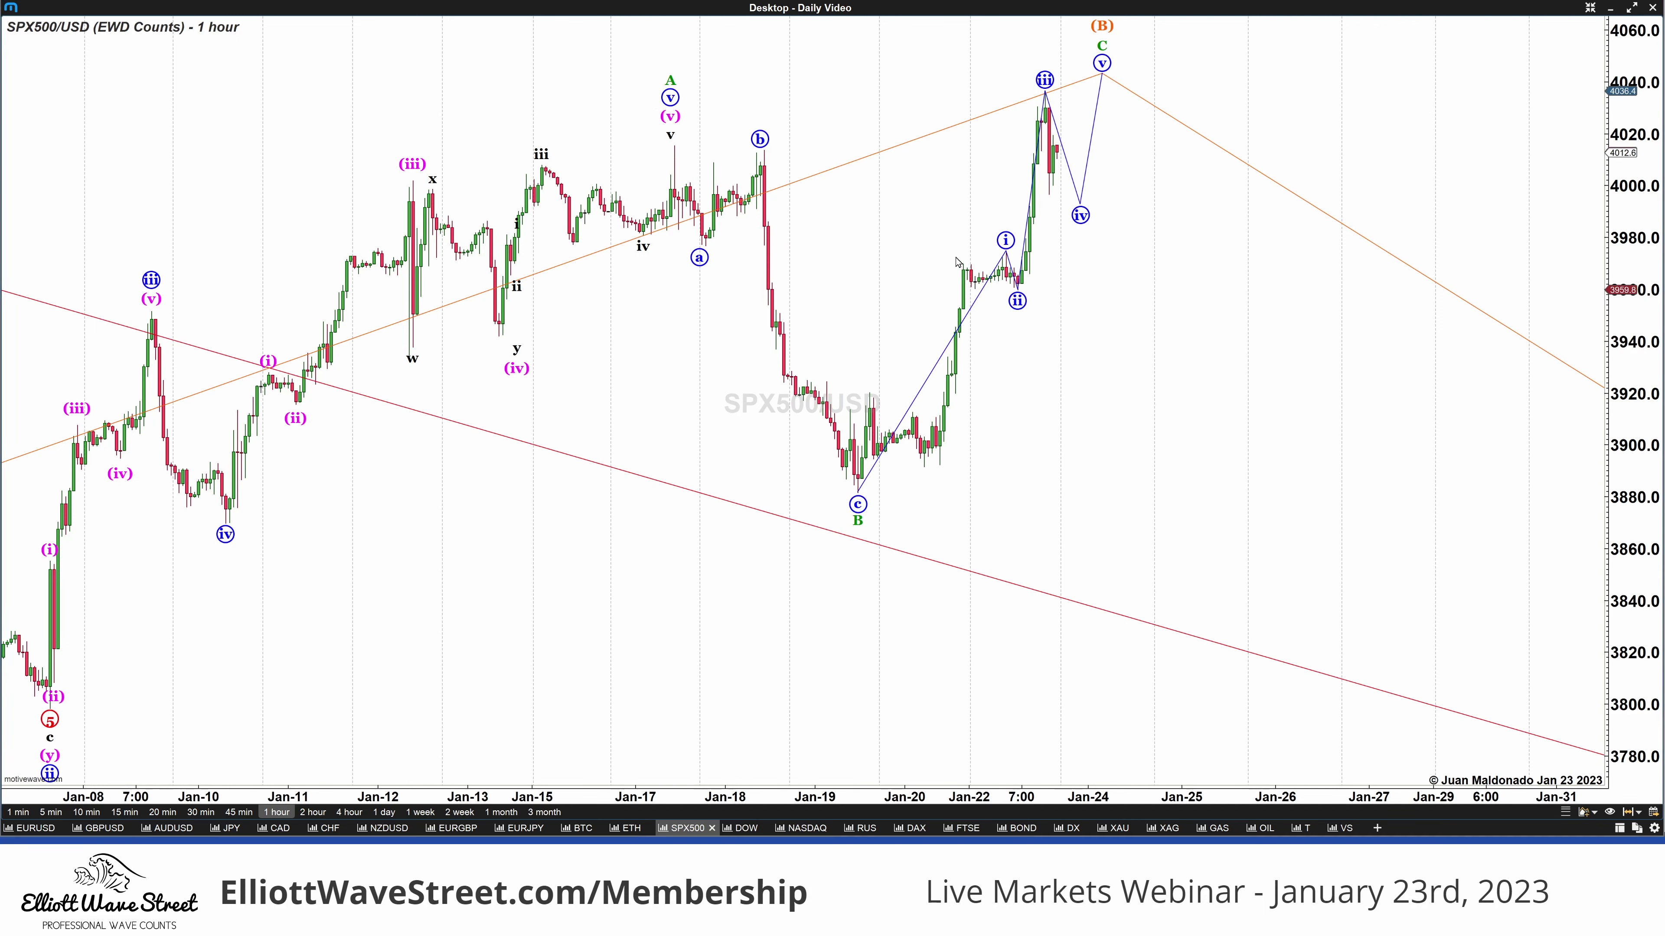
Annotate the rally from wave B in red with a box at wave ii, a line at the wave A high and arrows along the rise.
drag(955, 255, 1035, 292)
drag(665, 141, 1068, 141)
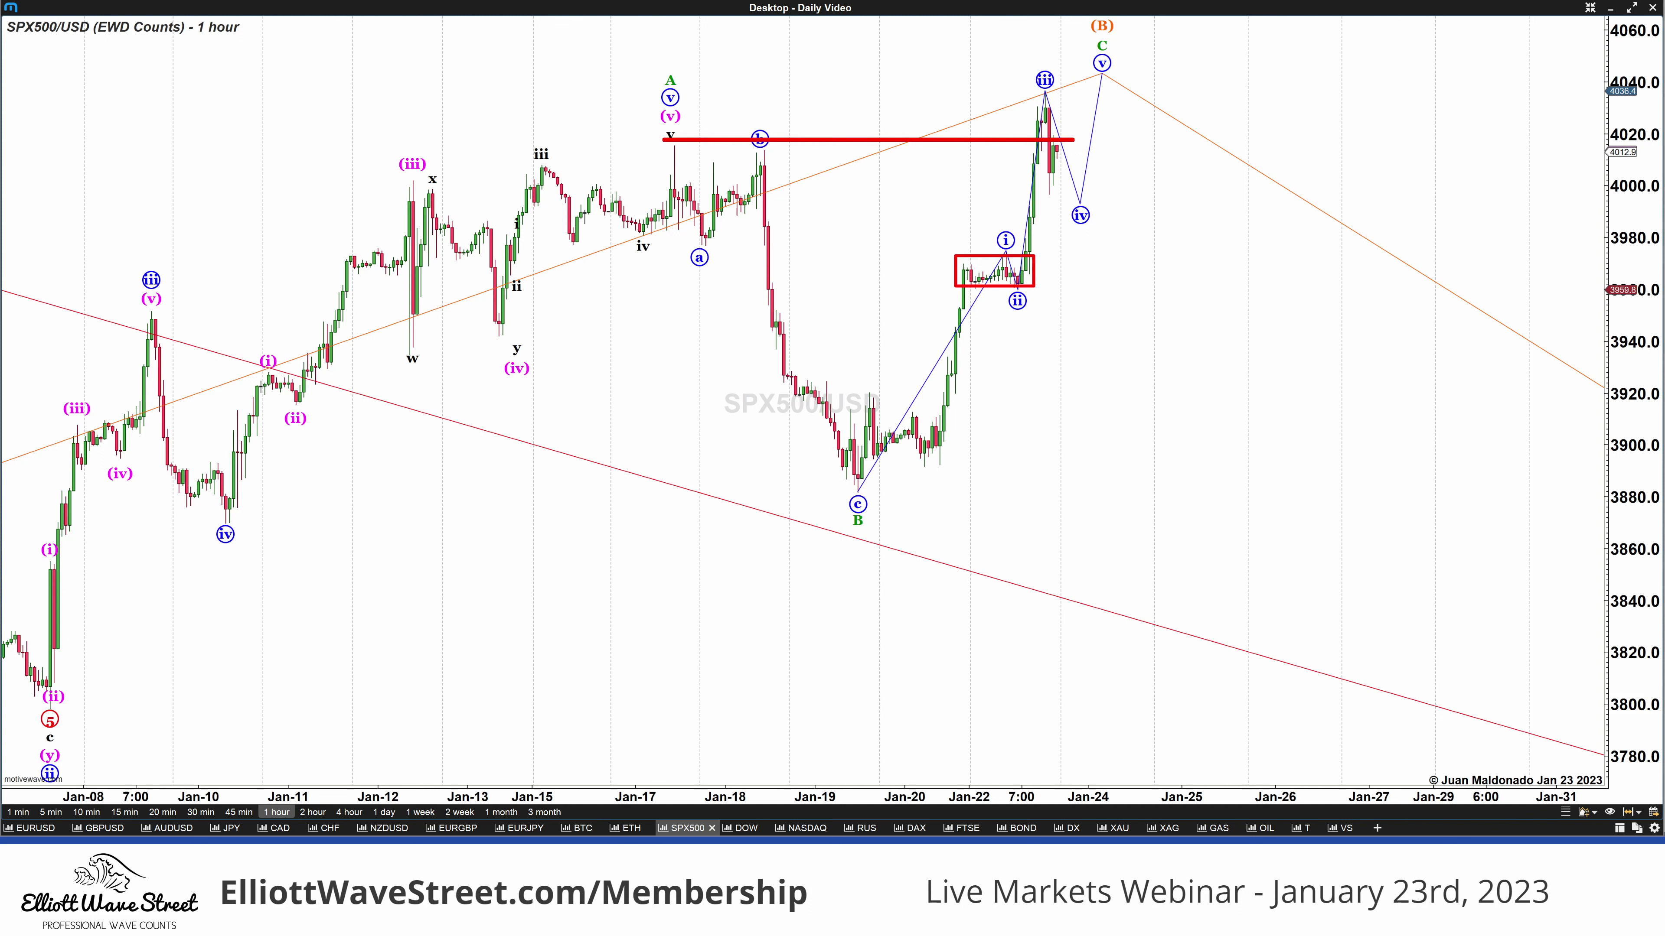
mouse_move(850, 499)
mouse_down()
mouse_move(1000, 255)
mouse_move(1052, 321)
mouse_move(1140, 220)
mouse_up()
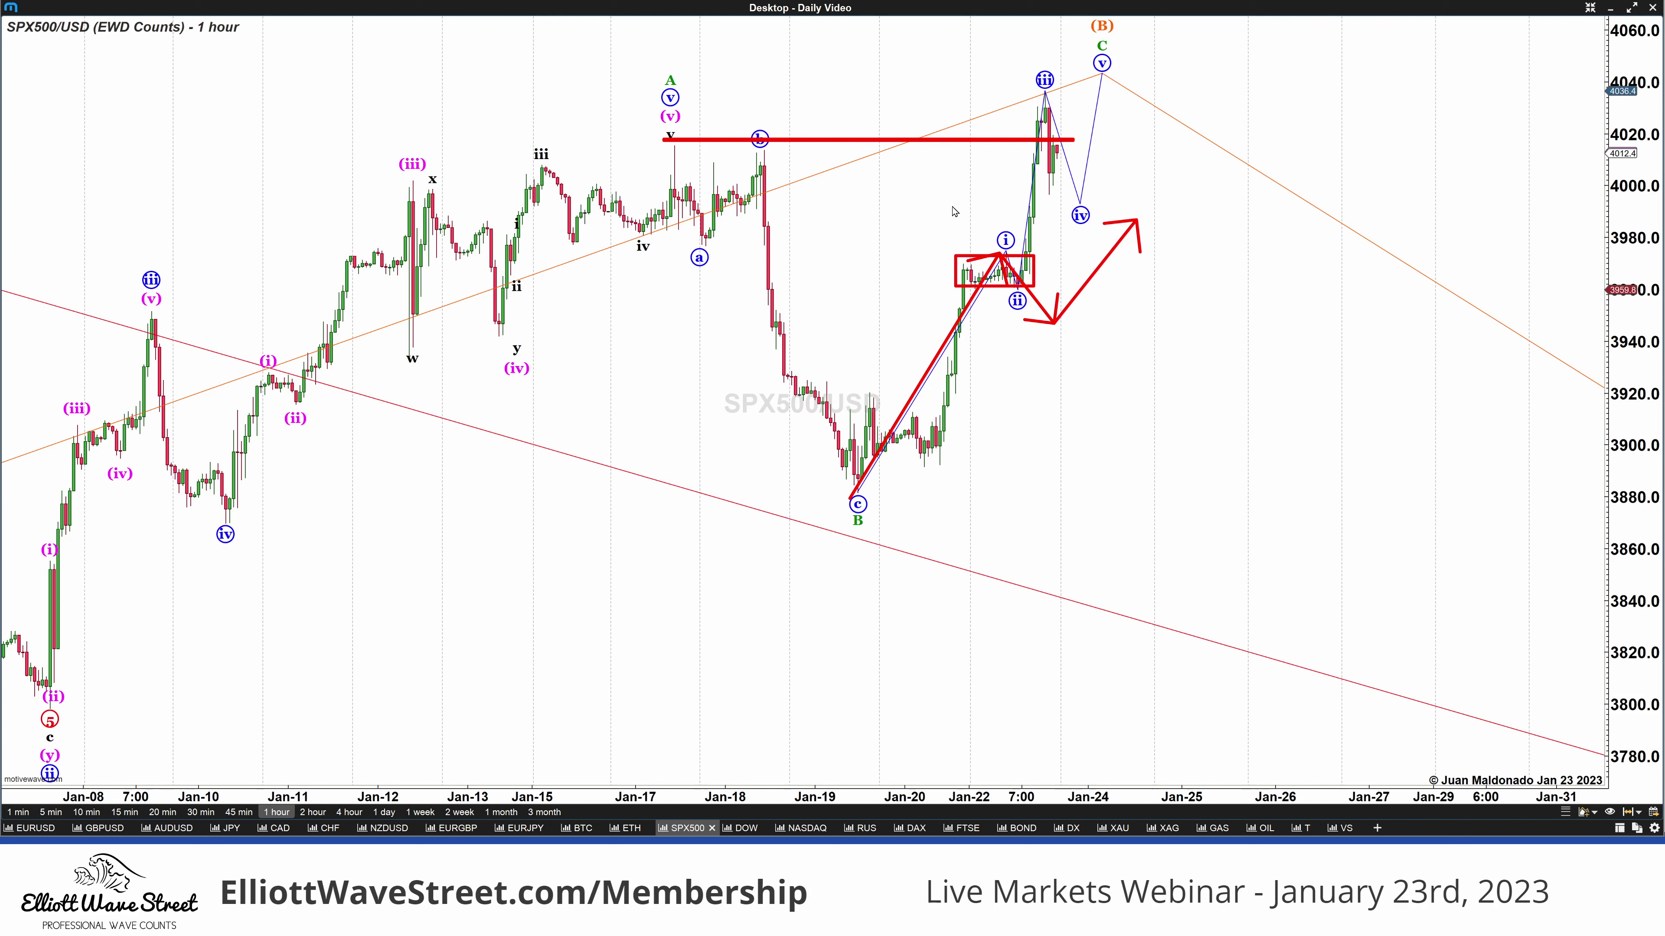
mouse_move(951, 206)
mouse_down()
mouse_move(1015, 217)
mouse_move(1020, 158)
mouse_move(991, 189)
mouse_move(1016, 196)
mouse_move(997, 144)
mouse_move(1025, 154)
mouse_up()
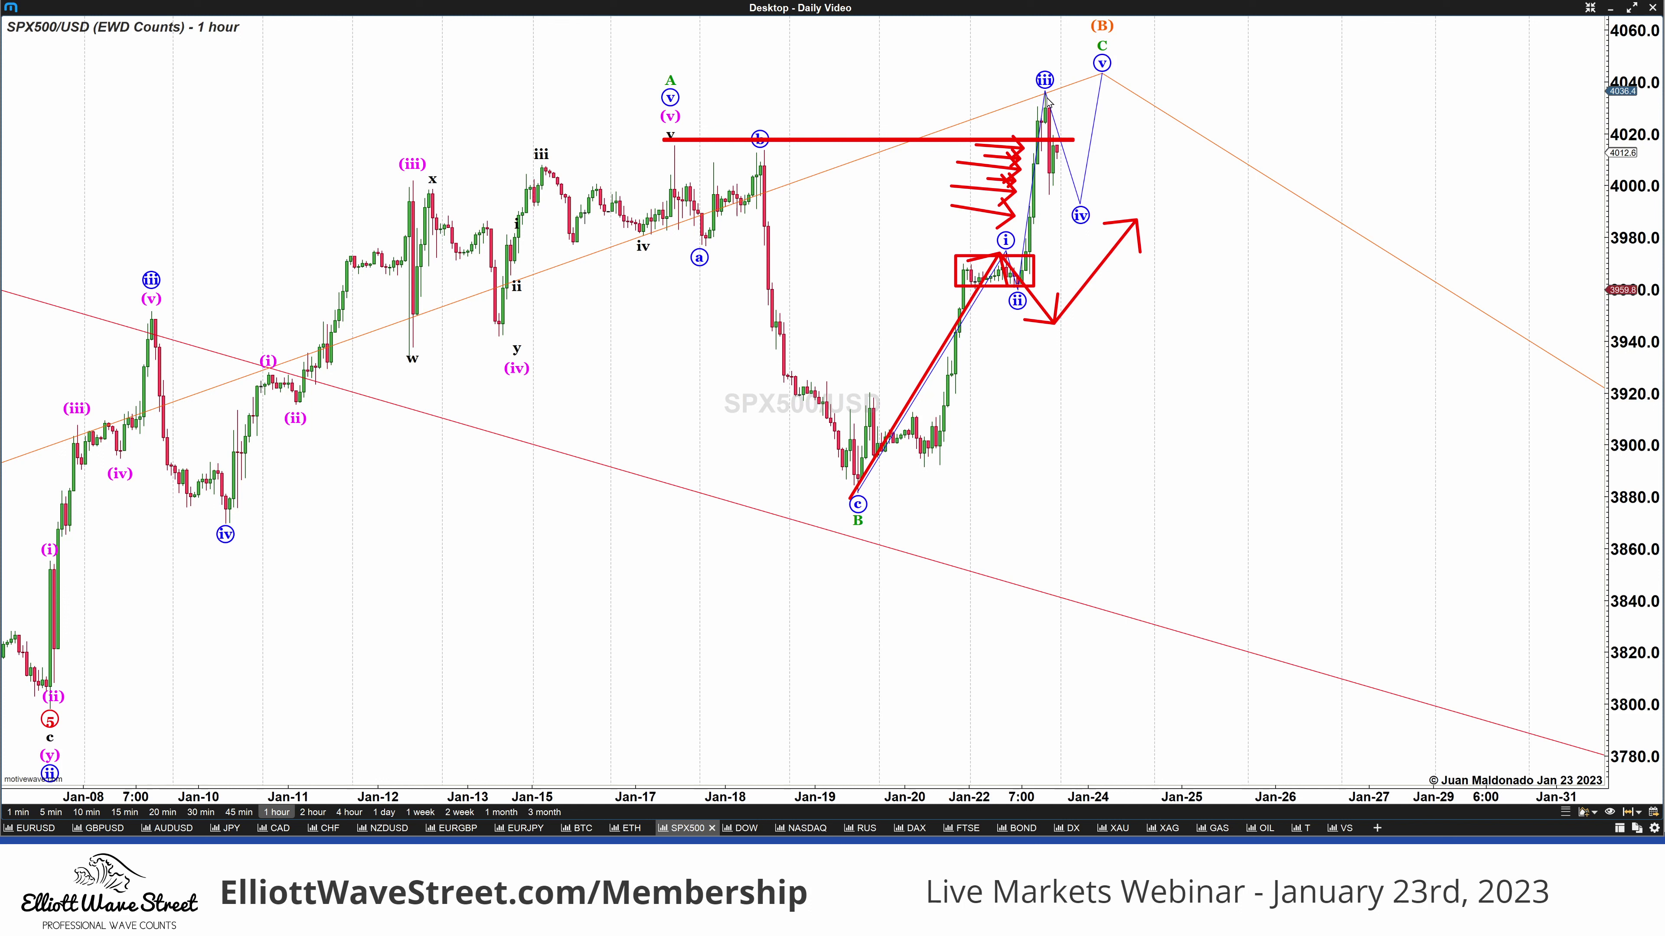
Draw red arrows along the projected wave iv drop and wave v rise, plus a horizontal arrow from the wave iii high.
mouse_move(1046, 96)
mouse_down()
mouse_move(1078, 205)
mouse_move(1104, 71)
mouse_up()
mouse_move(1123, 98)
mouse_down()
mouse_move(1108, 77)
mouse_move(1170, 94)
mouse_up()
drag(1147, 71, 1170, 94)
mouse_move(1147, 116)
mouse_down()
mouse_move(1170, 94)
mouse_move(1120, 131)
mouse_move(1127, 151)
mouse_up()
drag(1142, 127, 1127, 151)
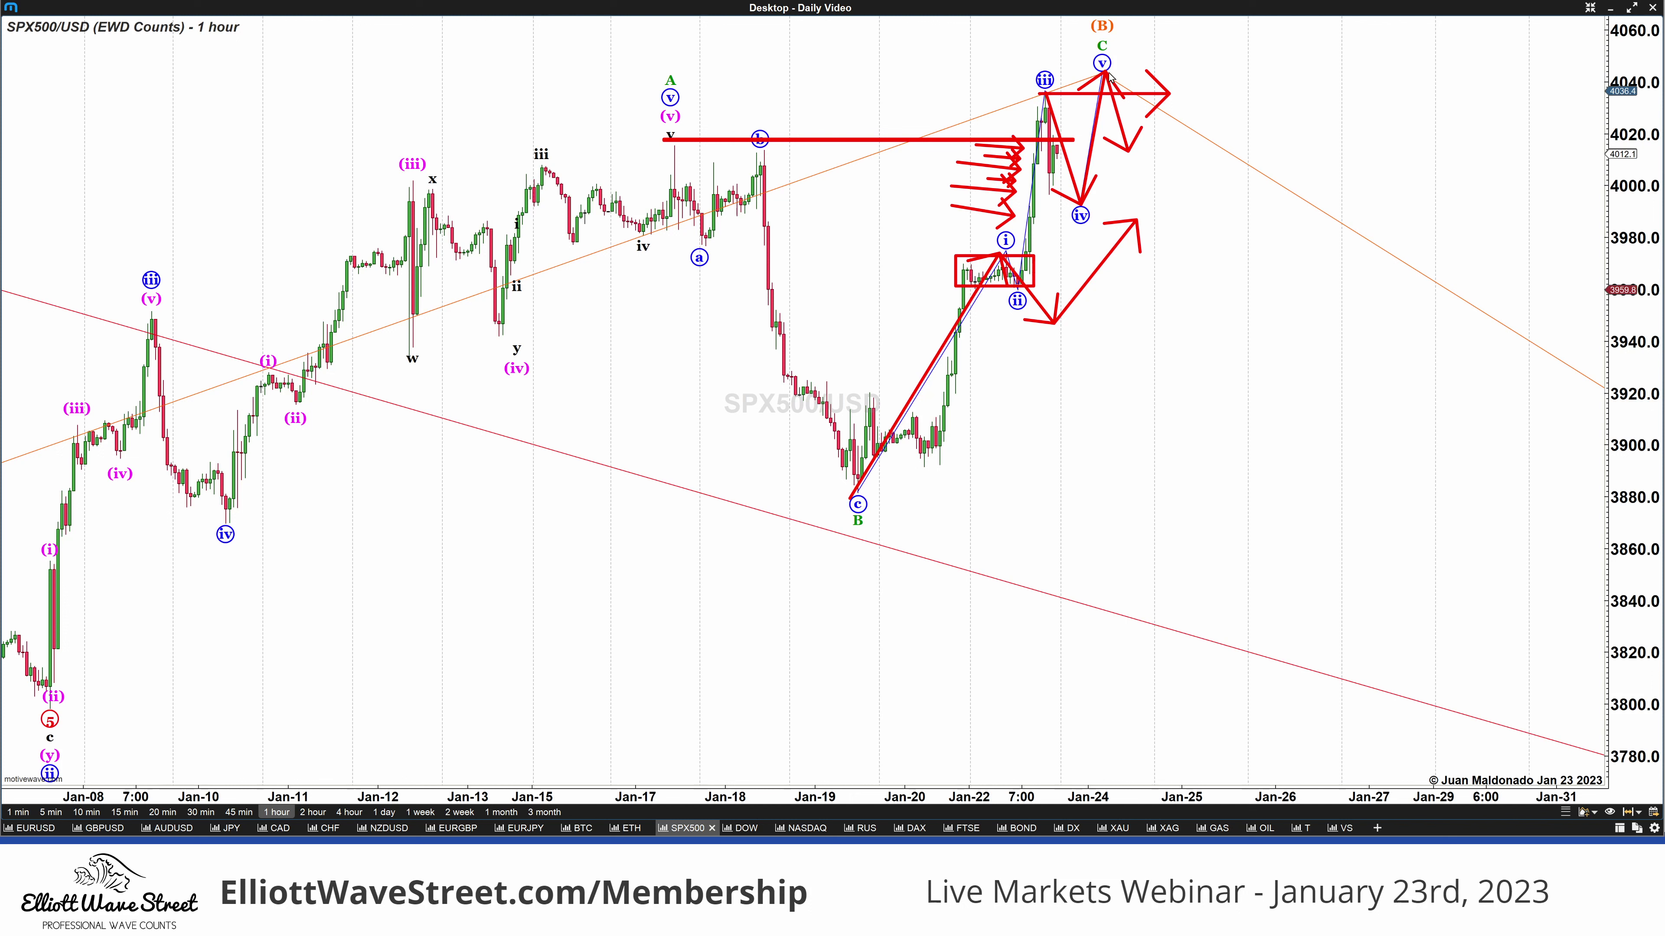
Draw a projected decline from the wave v top to about 3895, a zigzag rebound, and a horizontal arrow near 3942.
drag(1108, 72, 1132, 161)
drag(1107, 73, 1212, 377)
mouse_move(1227, 348)
mouse_down()
mouse_move(1216, 373)
mouse_move(1241, 404)
mouse_move(1232, 380)
mouse_move(1243, 462)
mouse_move(1281, 387)
mouse_up()
mouse_move(1252, 394)
mouse_down()
mouse_move(1283, 387)
mouse_move(1303, 338)
mouse_move(1347, 401)
mouse_up()
drag(1347, 402, 1395, 279)
drag(1273, 336, 1464, 338)
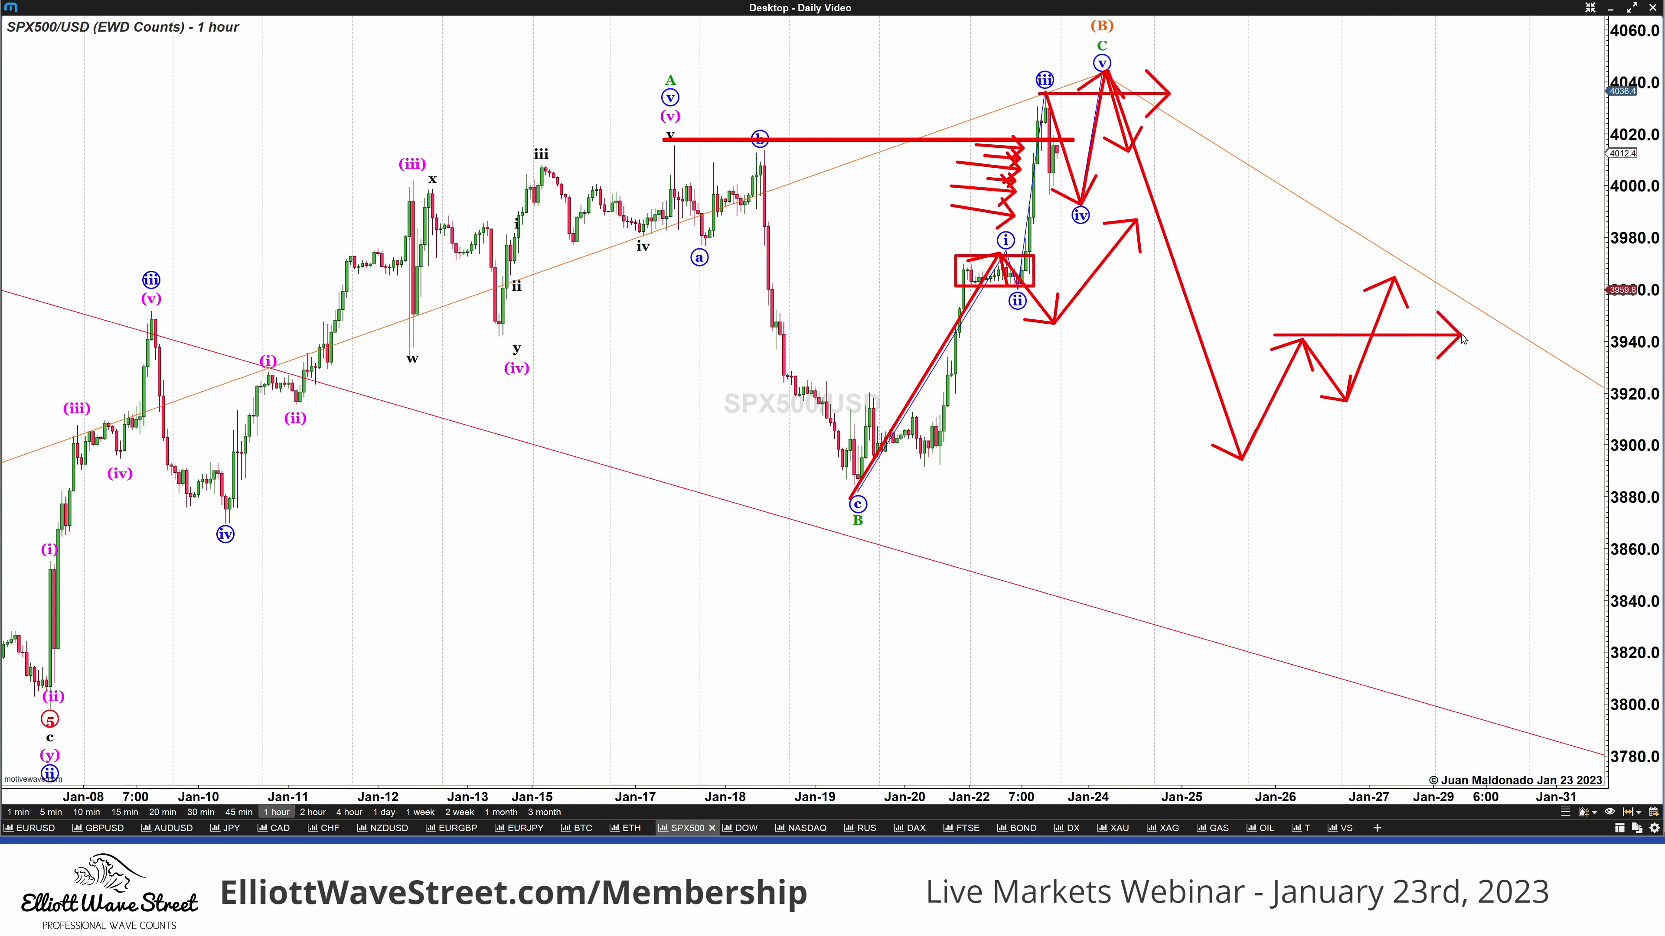
Draw a red arrow falling from the projected rebound's peak to about 3895 and a short downward arrow above that peak.
drag(1404, 278, 1444, 460)
drag(1463, 433, 1444, 459)
drag(1390, 165, 1393, 246)
drag(1373, 228, 1393, 246)
drag(1413, 226, 1394, 248)
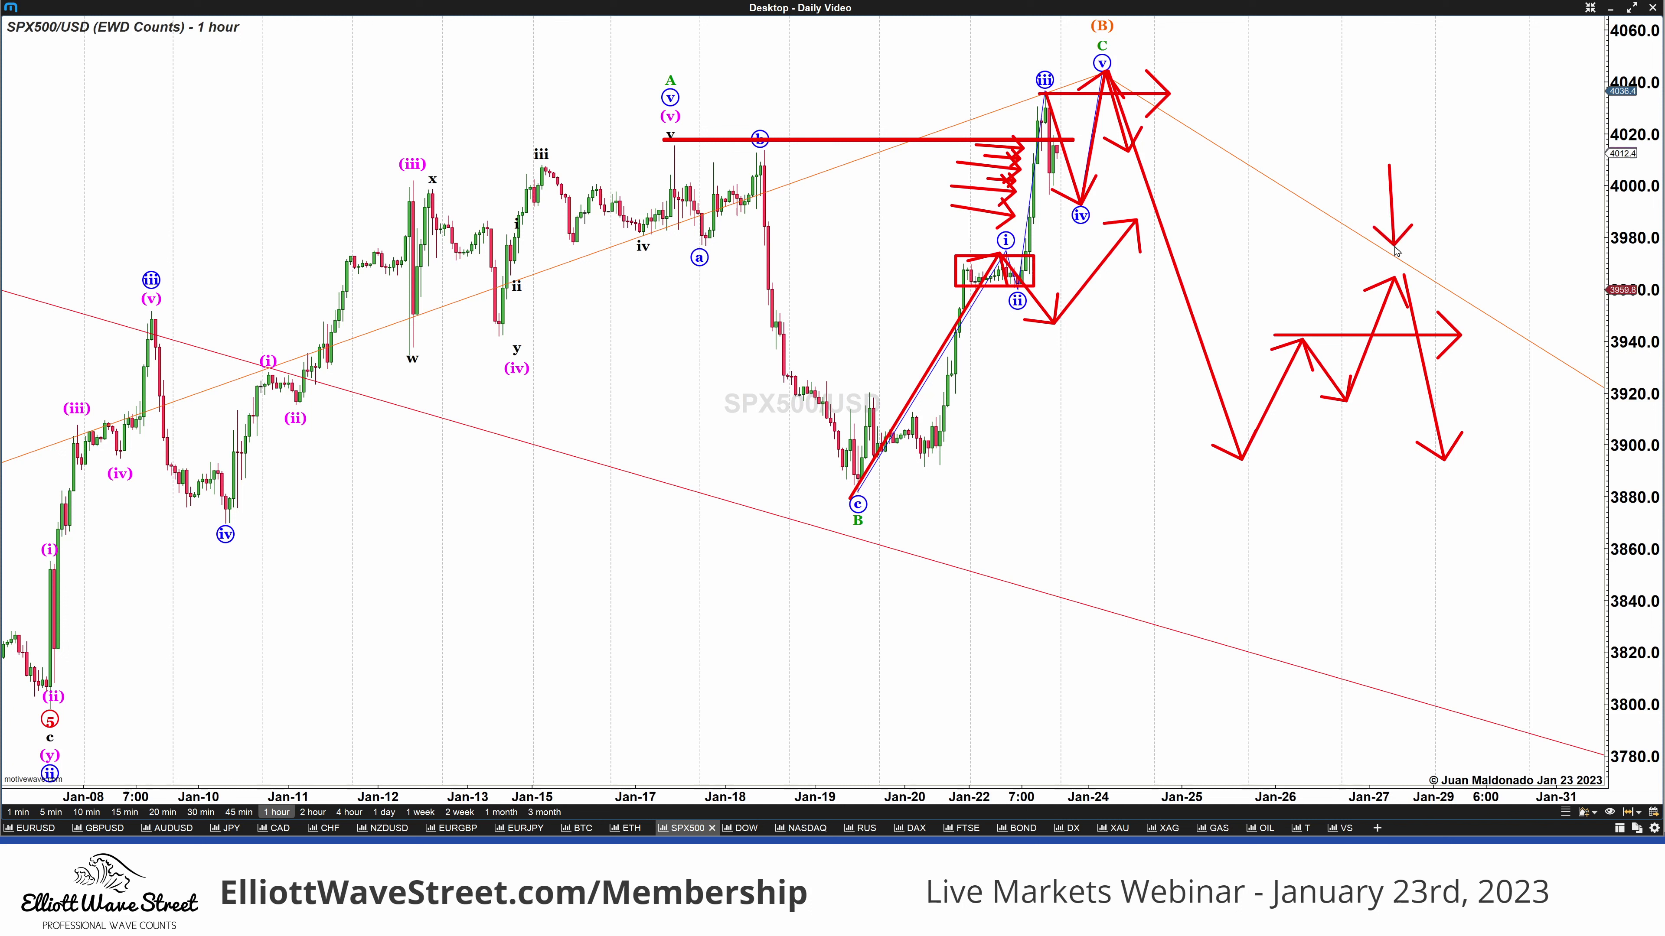
Draw a short red arrow pointing down toward the projected wave v top, then clear all drawings.
drag(1178, 8, 1151, 48)
drag(1147, 32, 1151, 47)
drag(1168, 44, 1152, 48)
key(Escape)
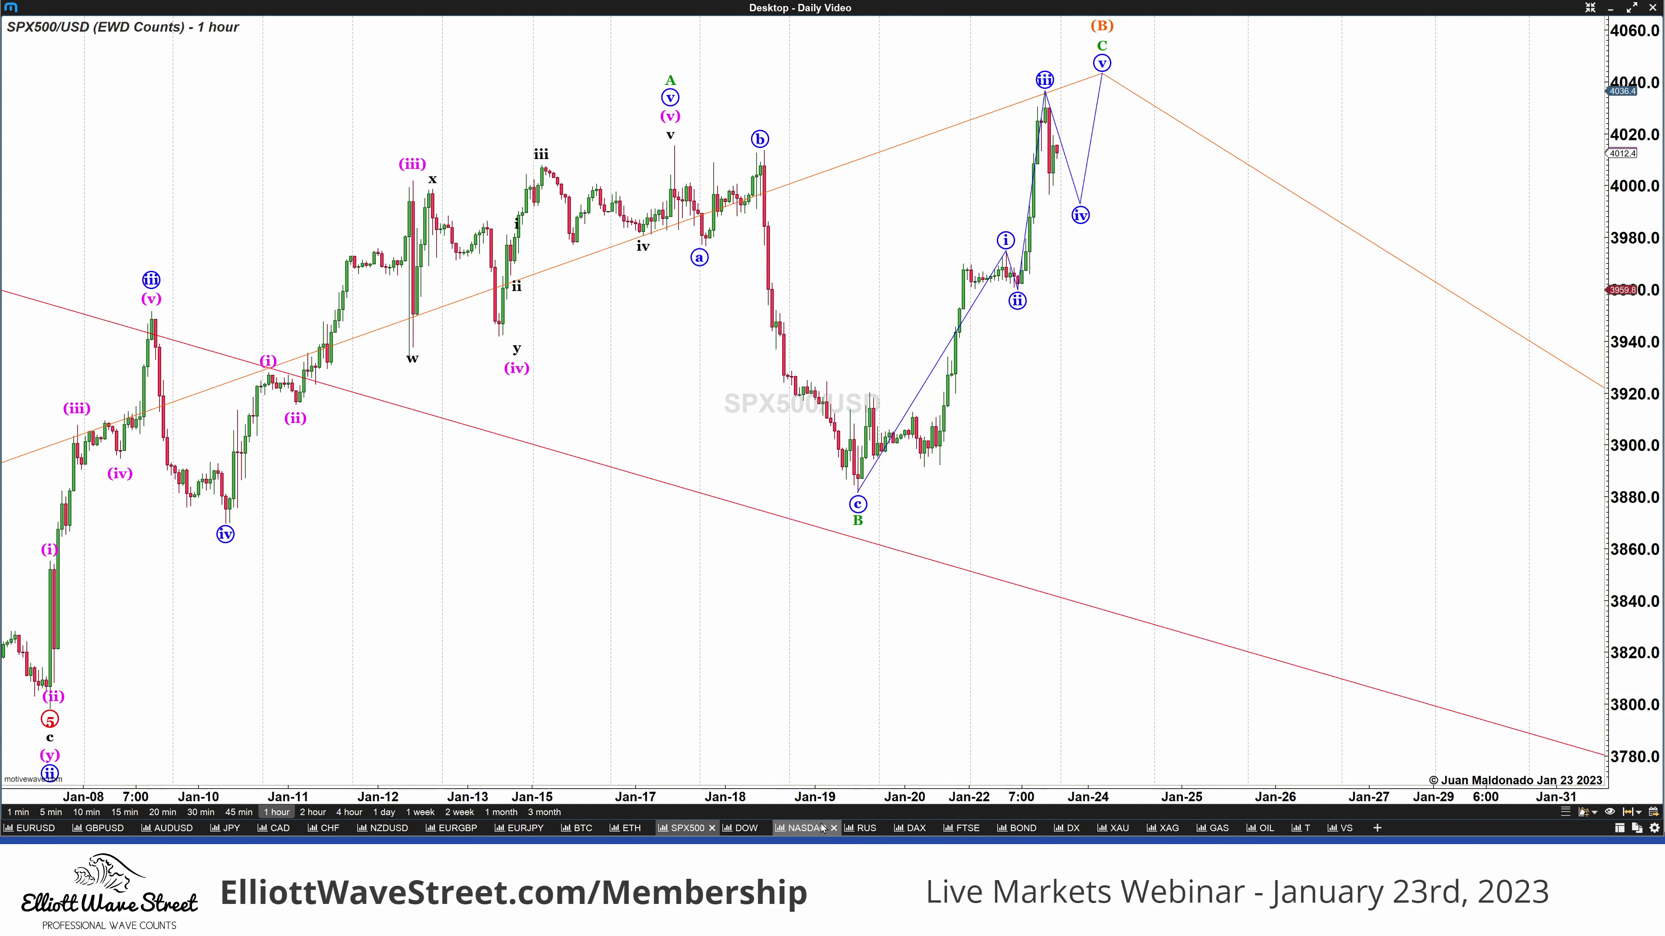
Bring up the gold (XAU/USD) 1-hour chart and box the zone above the wave A high, from about 1937.5 to 1941.
click(1114, 828)
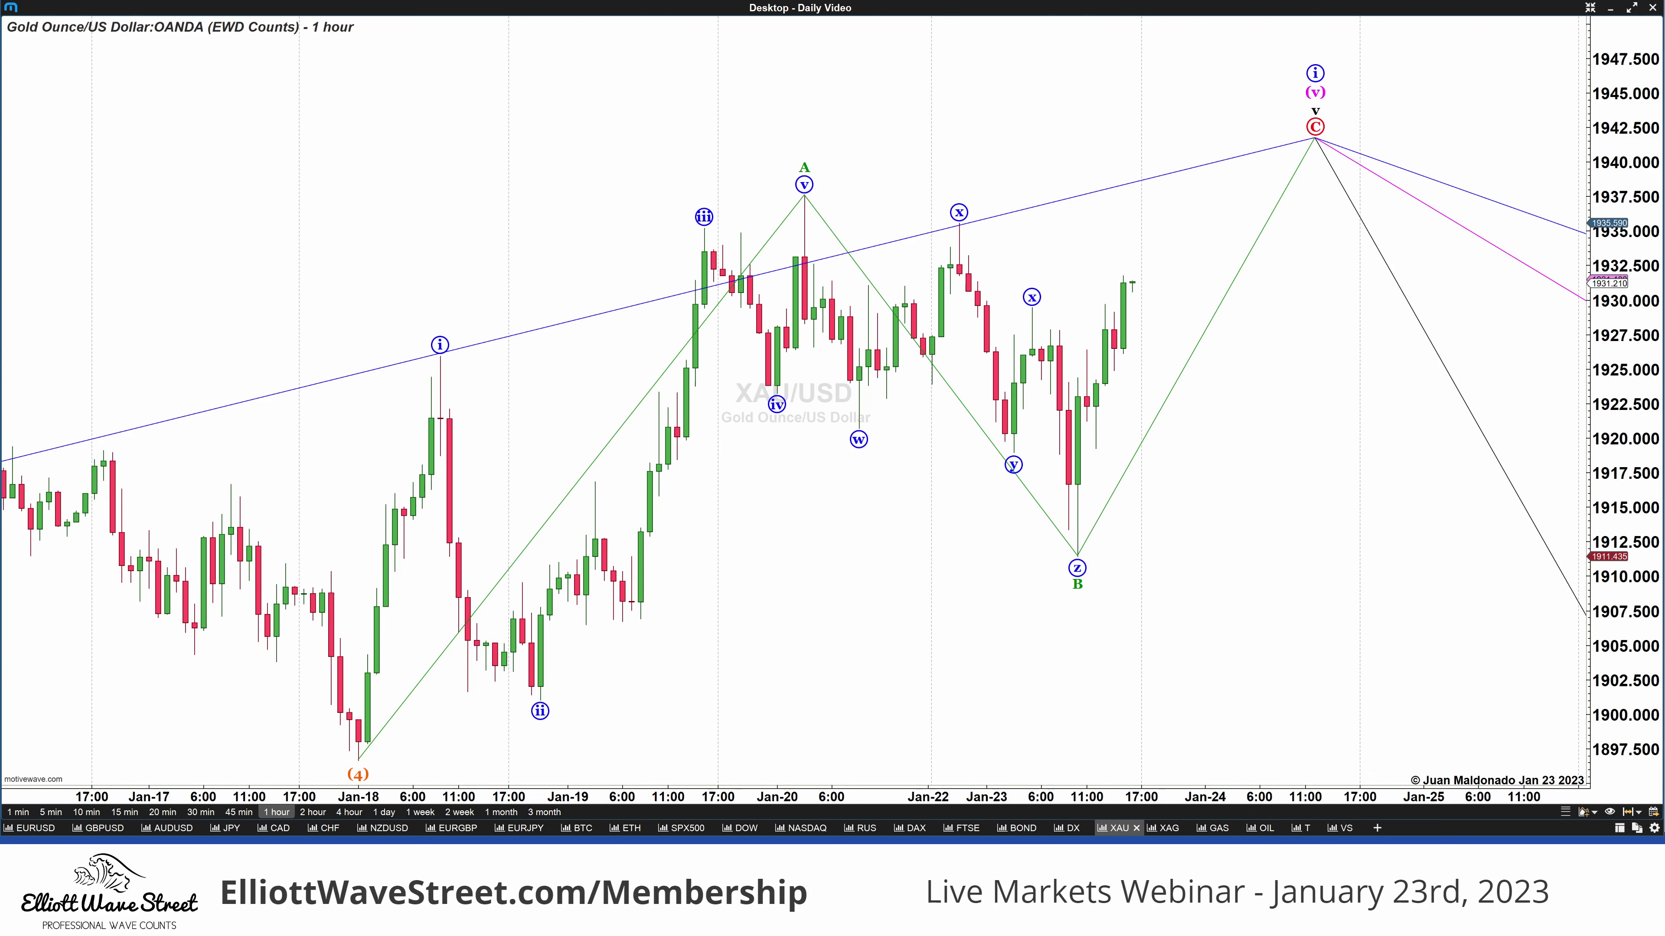
drag(798, 199, 1392, 232)
mouse_move(797, 197)
mouse_down()
mouse_move(798, 179)
mouse_move(1094, 170)
mouse_move(1388, 171)
mouse_move(1385, 192)
mouse_up()
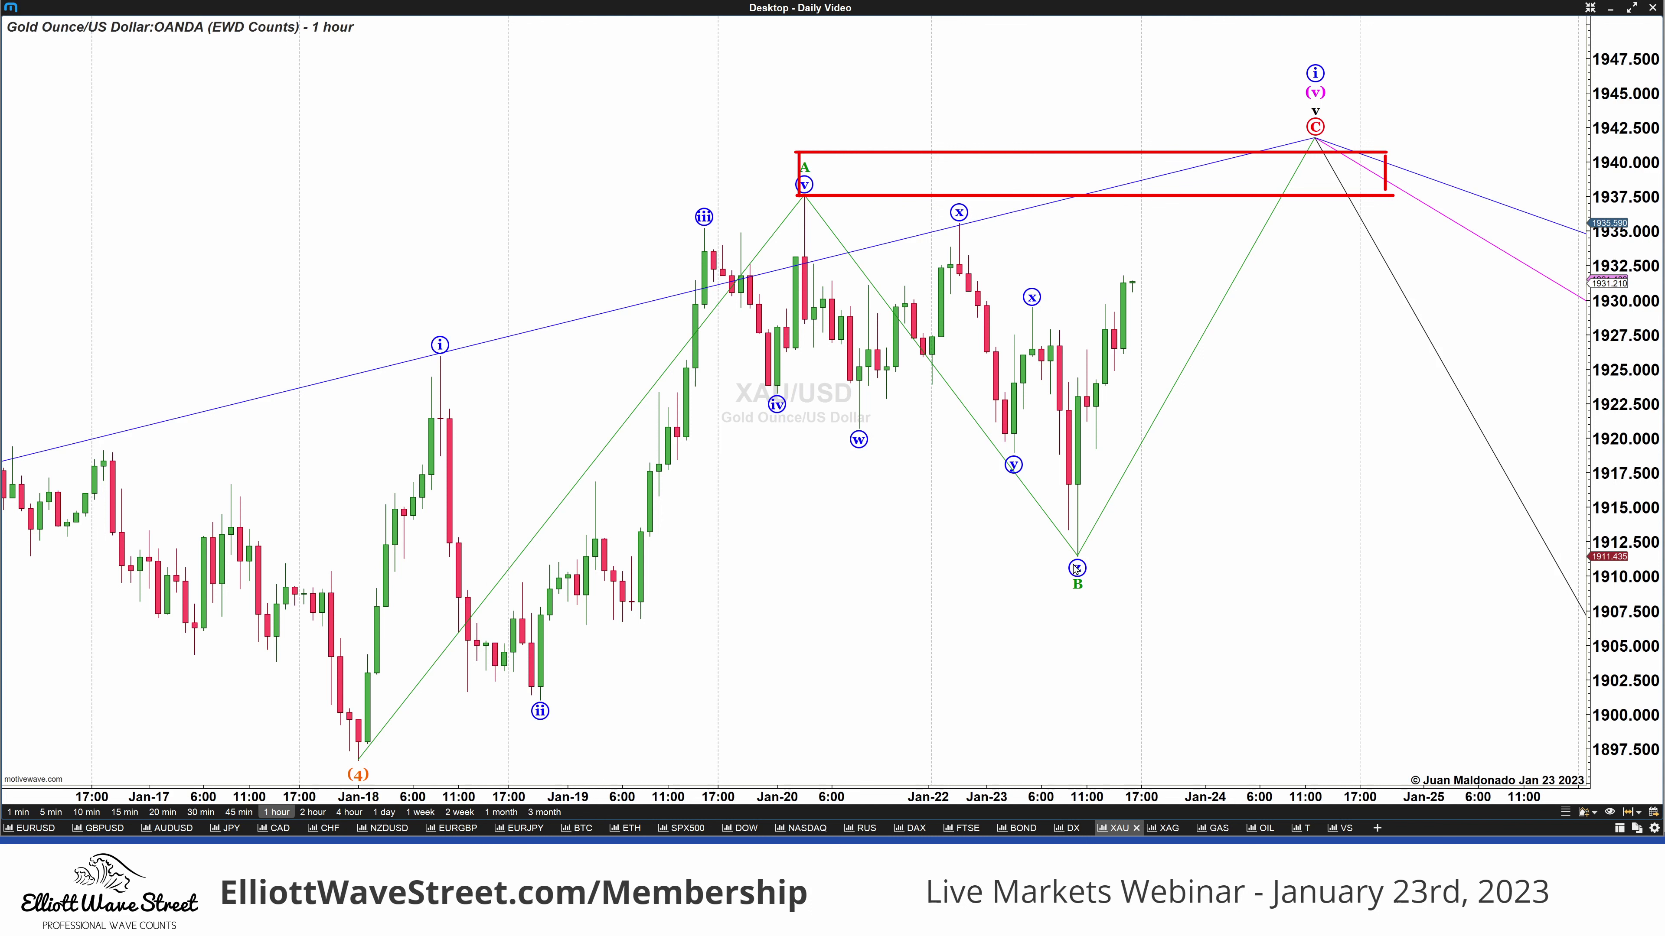
Draw a red zigzag path from the wave B low up through the boxed zone to about 1942, ending in a short drop.
mouse_move(1078, 554)
mouse_down()
mouse_move(1087, 358)
mouse_move(1105, 436)
mouse_move(1132, 263)
mouse_up()
click(1159, 195)
click(1194, 249)
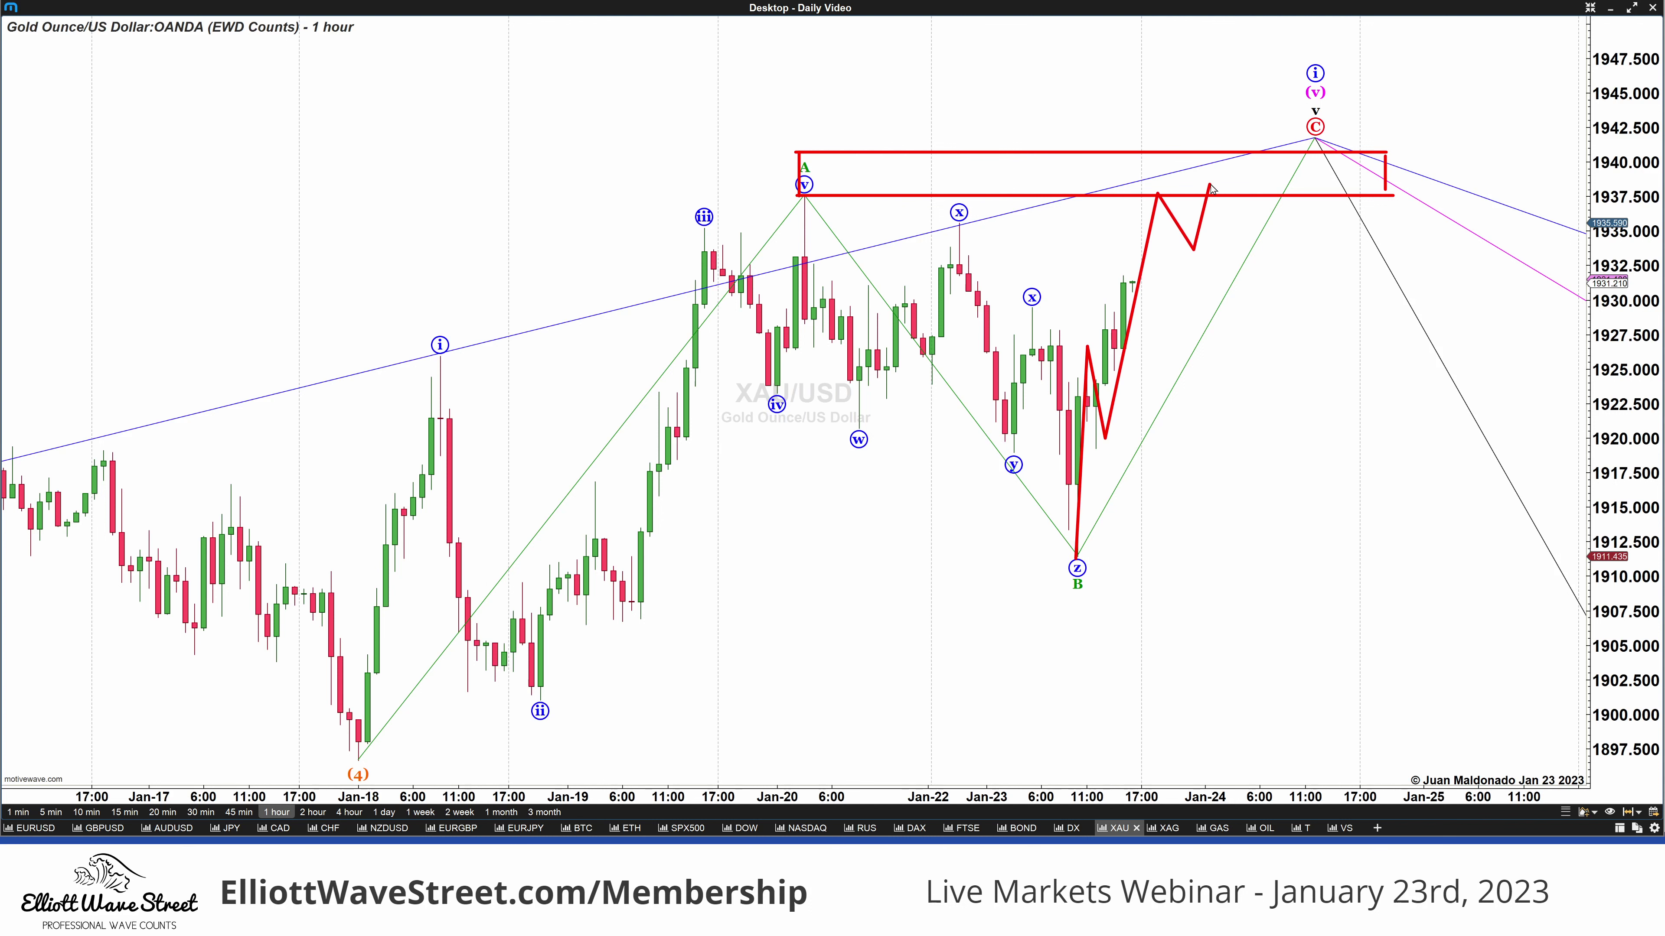
click(1242, 136)
Box the drop from the projected peak, mark the wave iii high with a horizontal line, then clear all drawings.
mouse_move(1245, 148)
mouse_down()
mouse_move(1243, 250)
mouse_move(1264, 251)
mouse_move(1249, 141)
mouse_up()
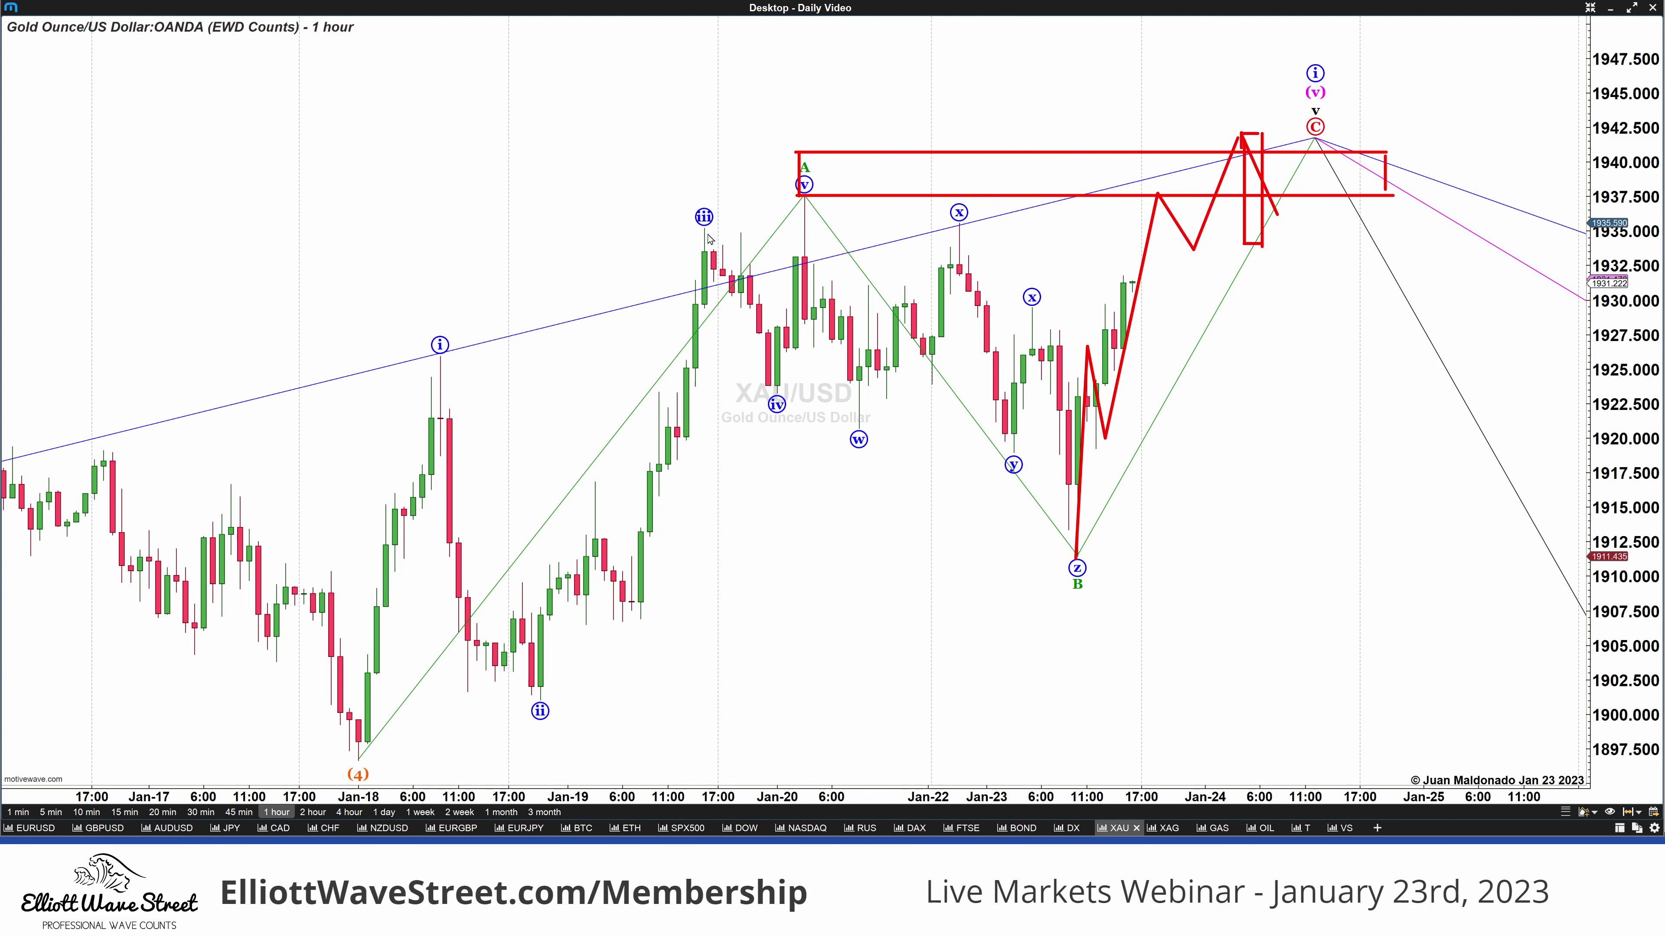
drag(701, 228, 845, 228)
key(Escape)
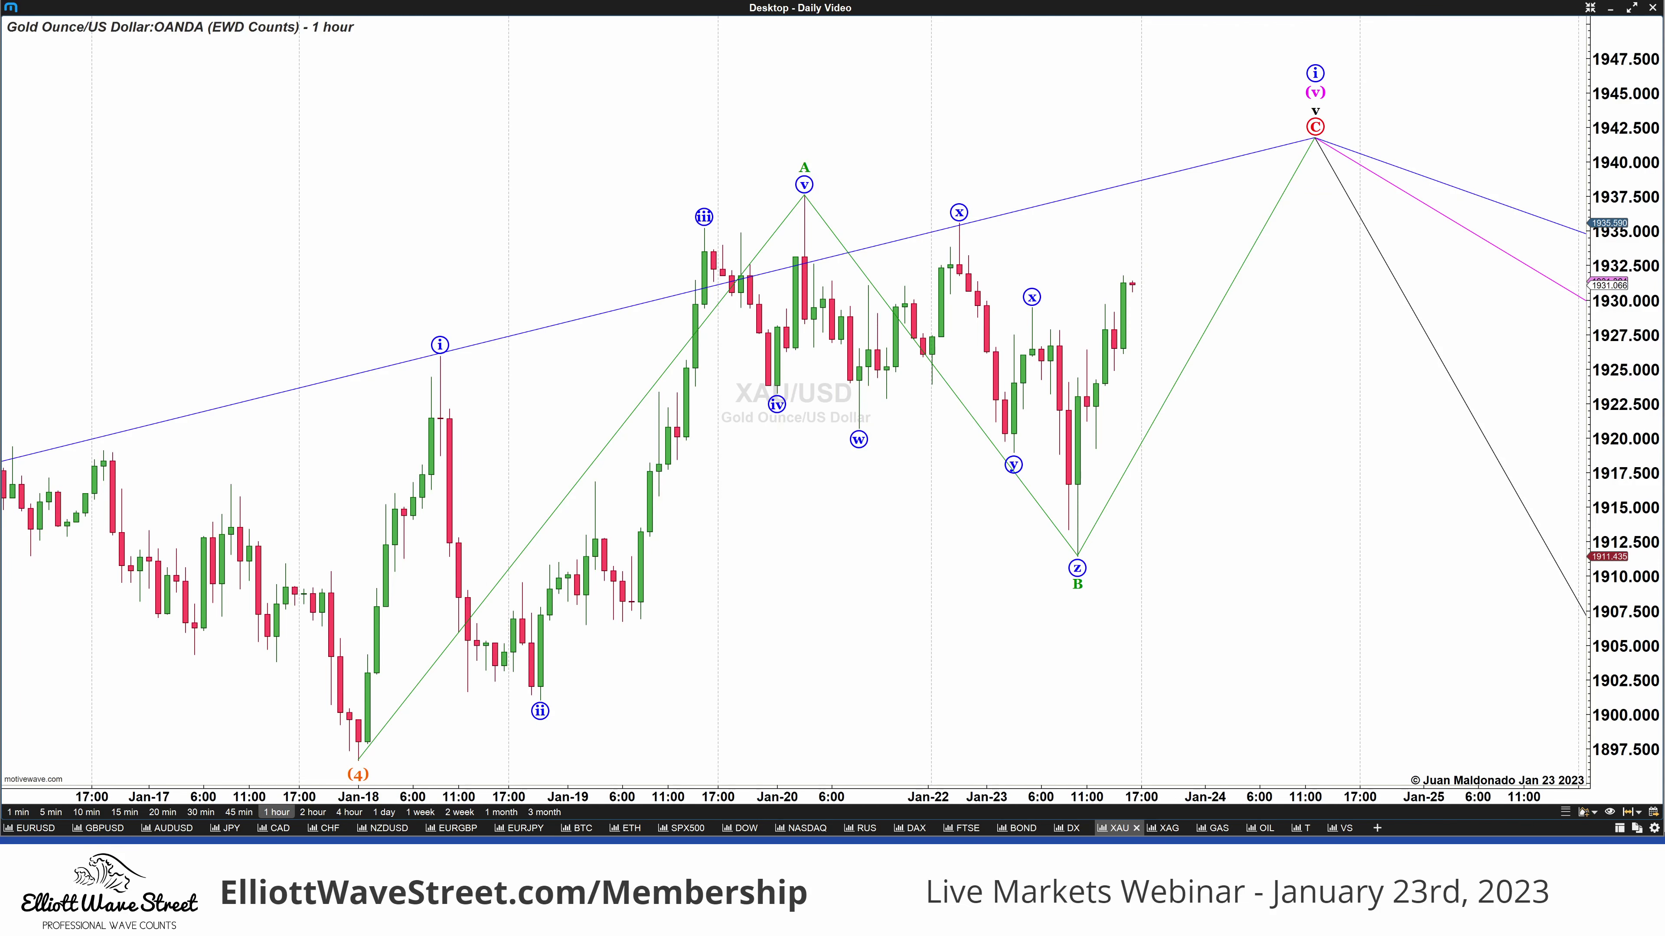
Switch to the browser showing elliottwavestreet.com, reposition its window and open the Membership page.
key(alt+Tab)
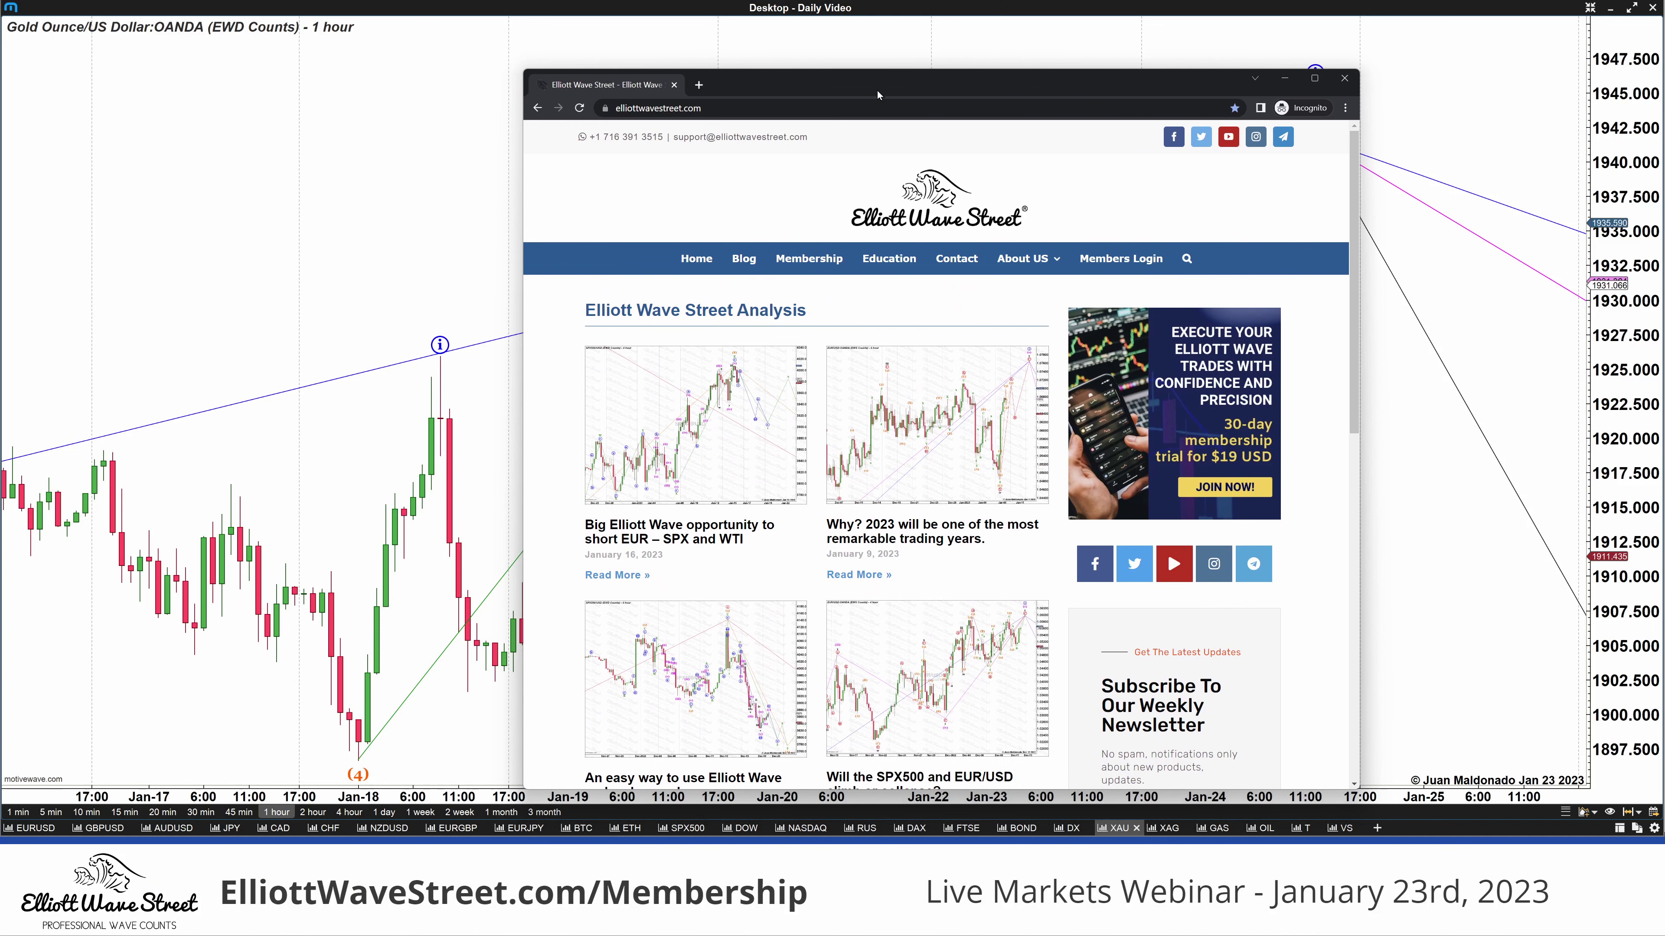
drag(839, 241, 740, 227)
click(713, 240)
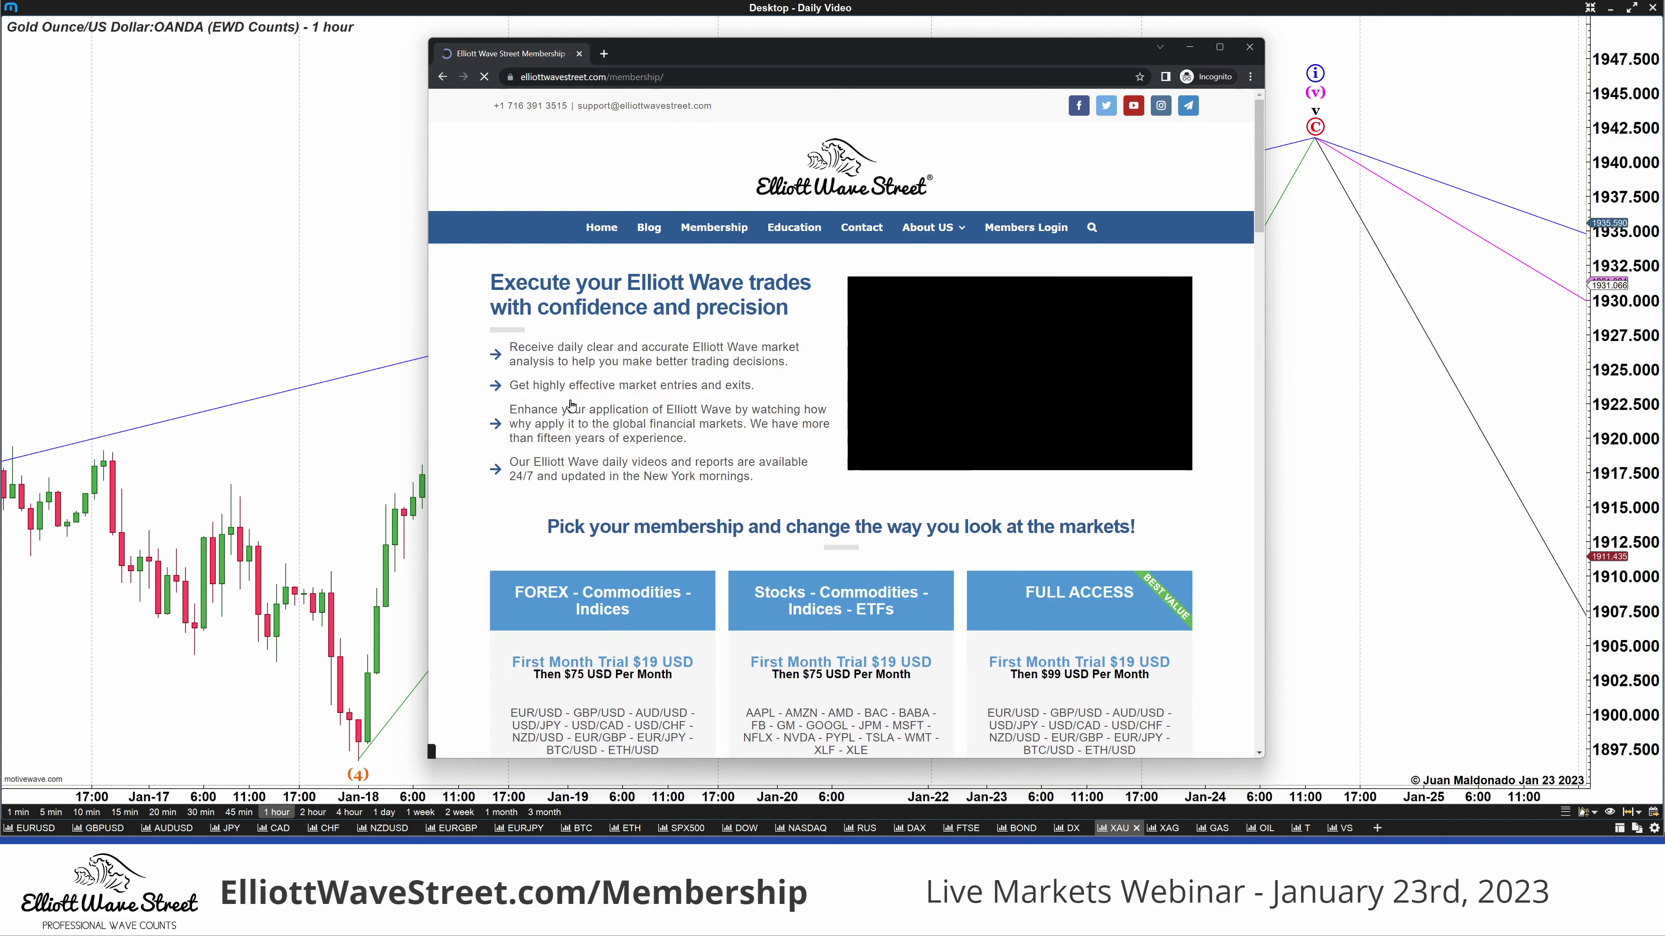
Examine the membership plans' instruments and features, down to the Education item in the FOREX - Commodities - Indices plan.
scroll(590, 398, down, 1)
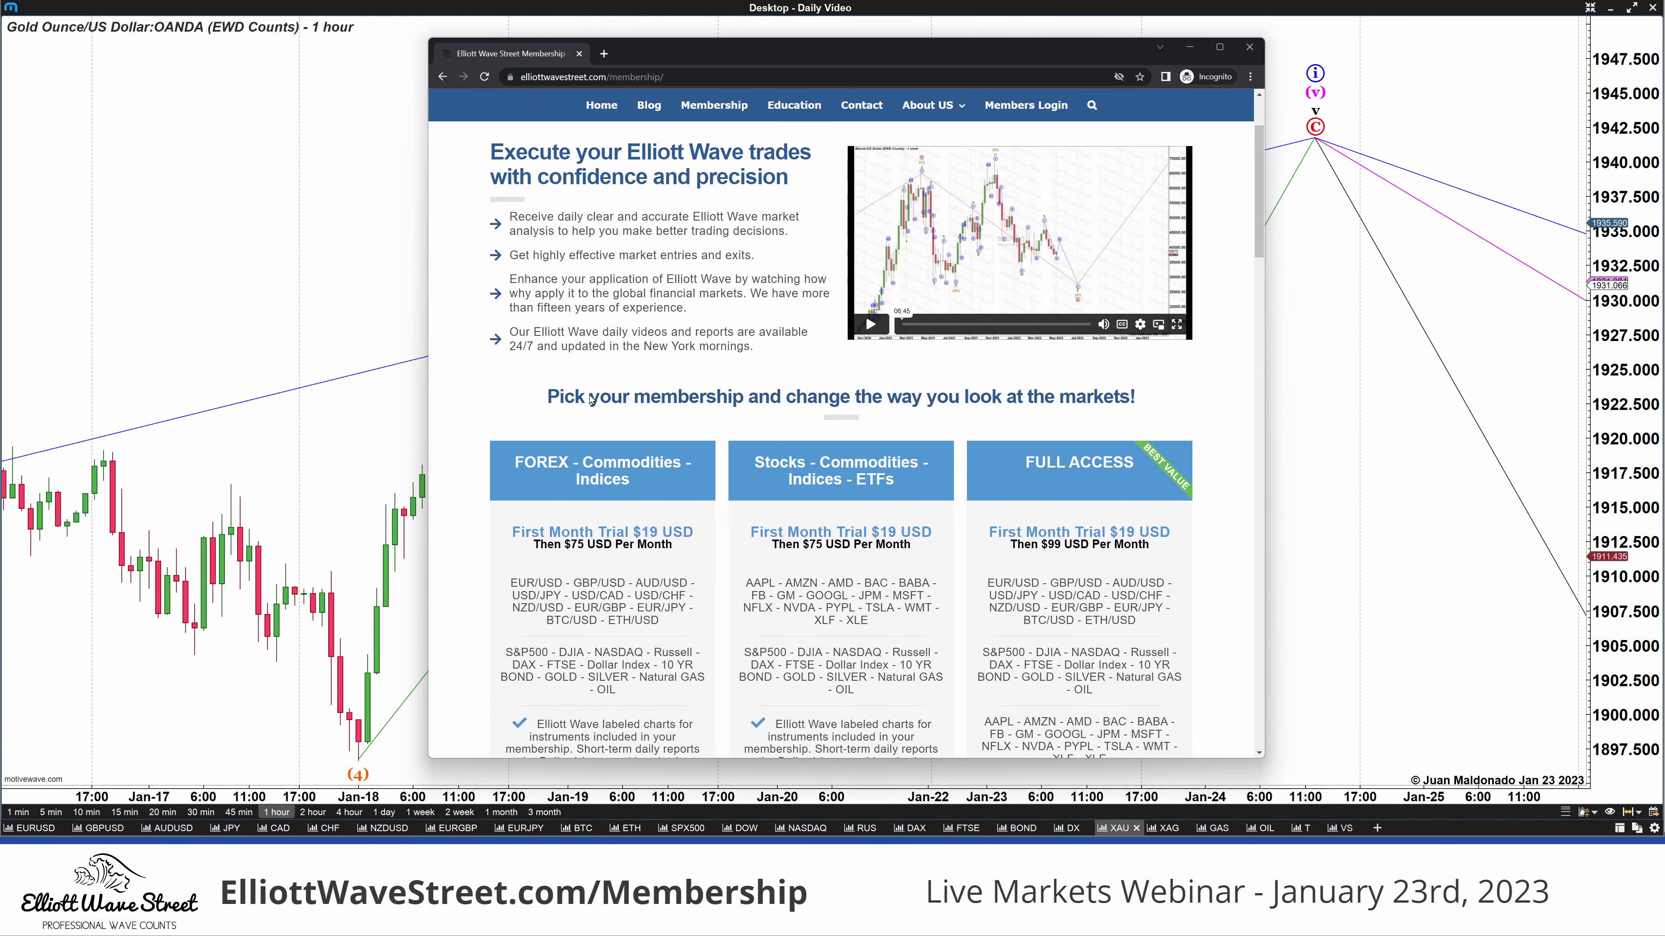
scroll(721, 374, down, 4)
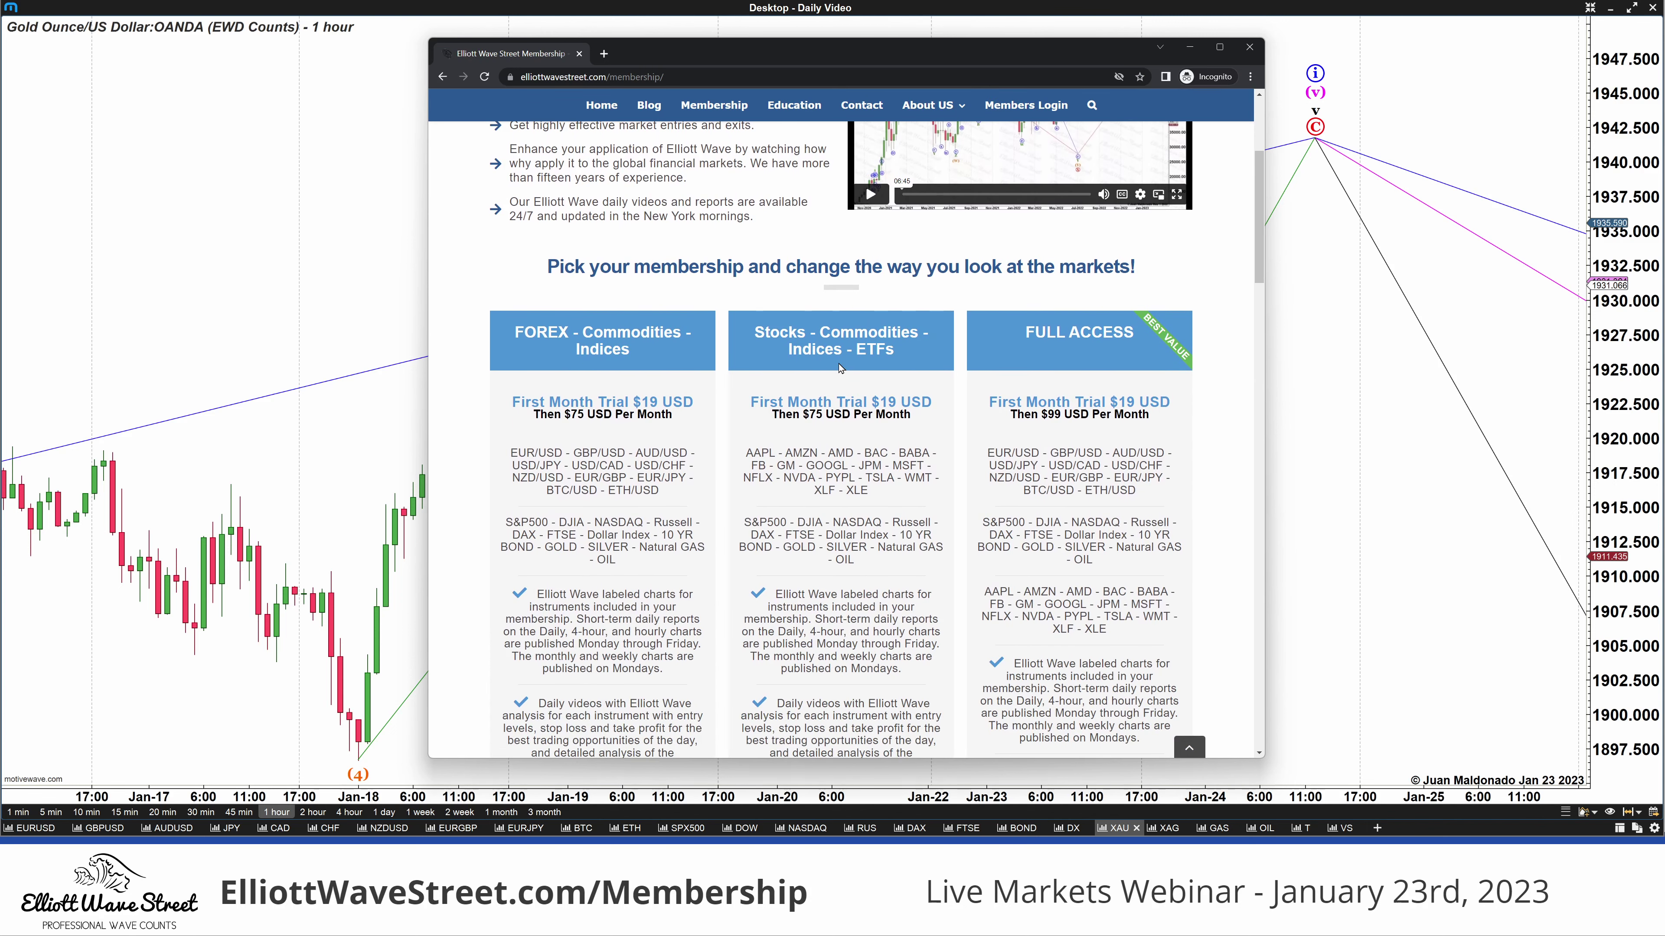
scroll(686, 400, down, 1)
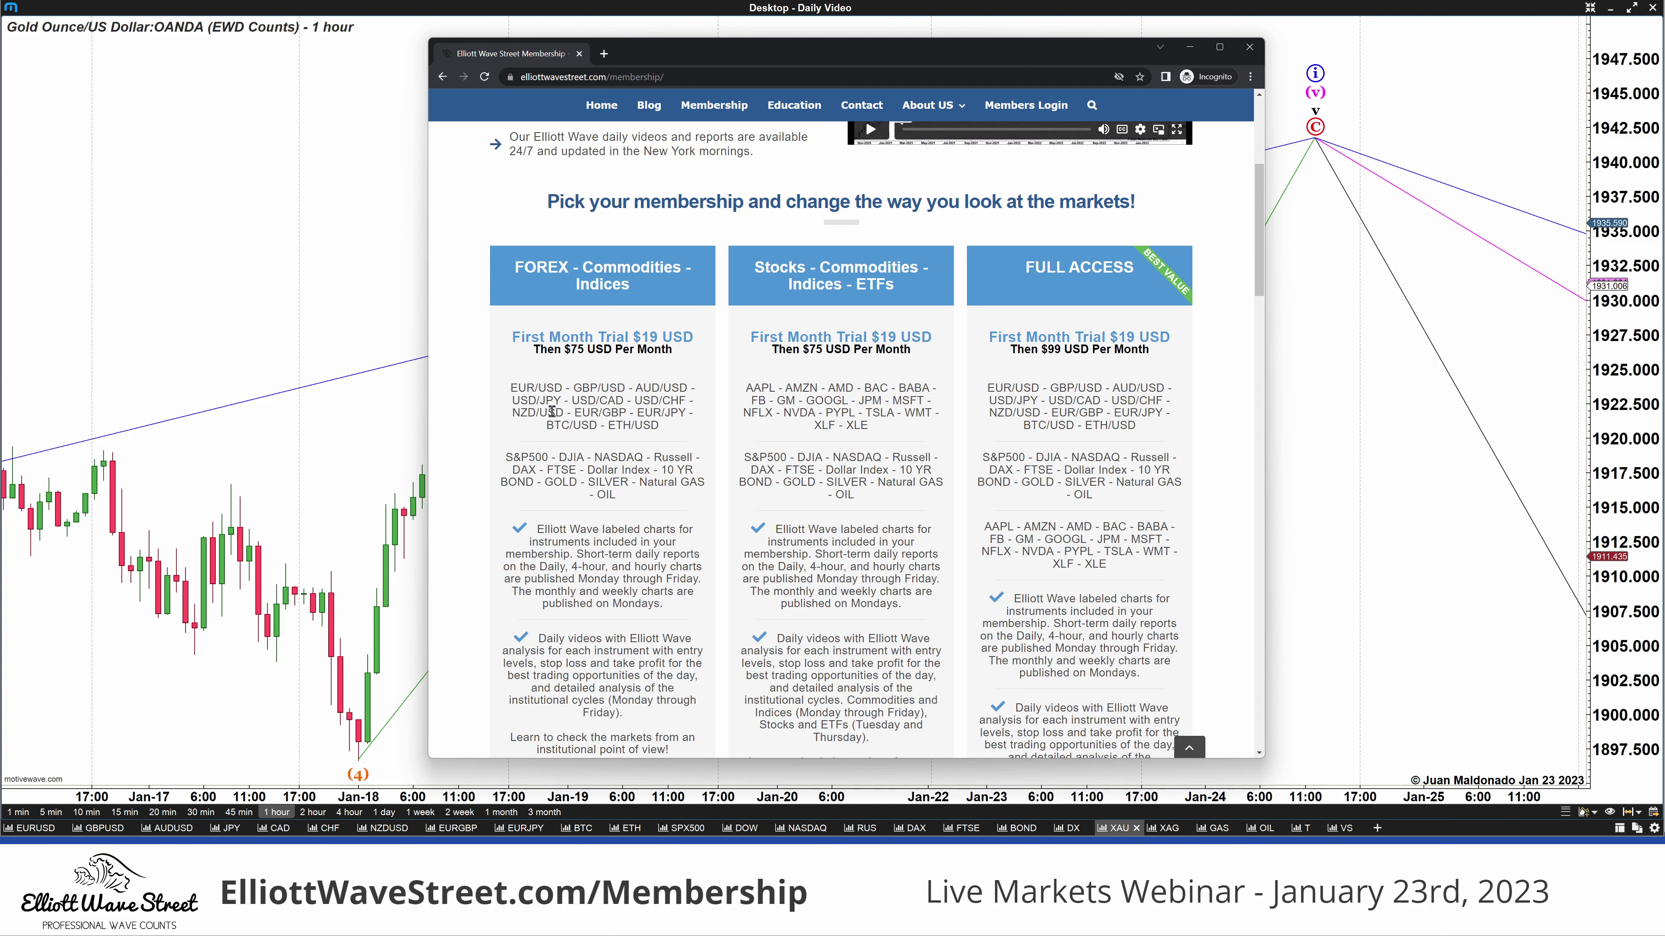
scroll(552, 411, down, 3)
scroll(552, 410, down, 1)
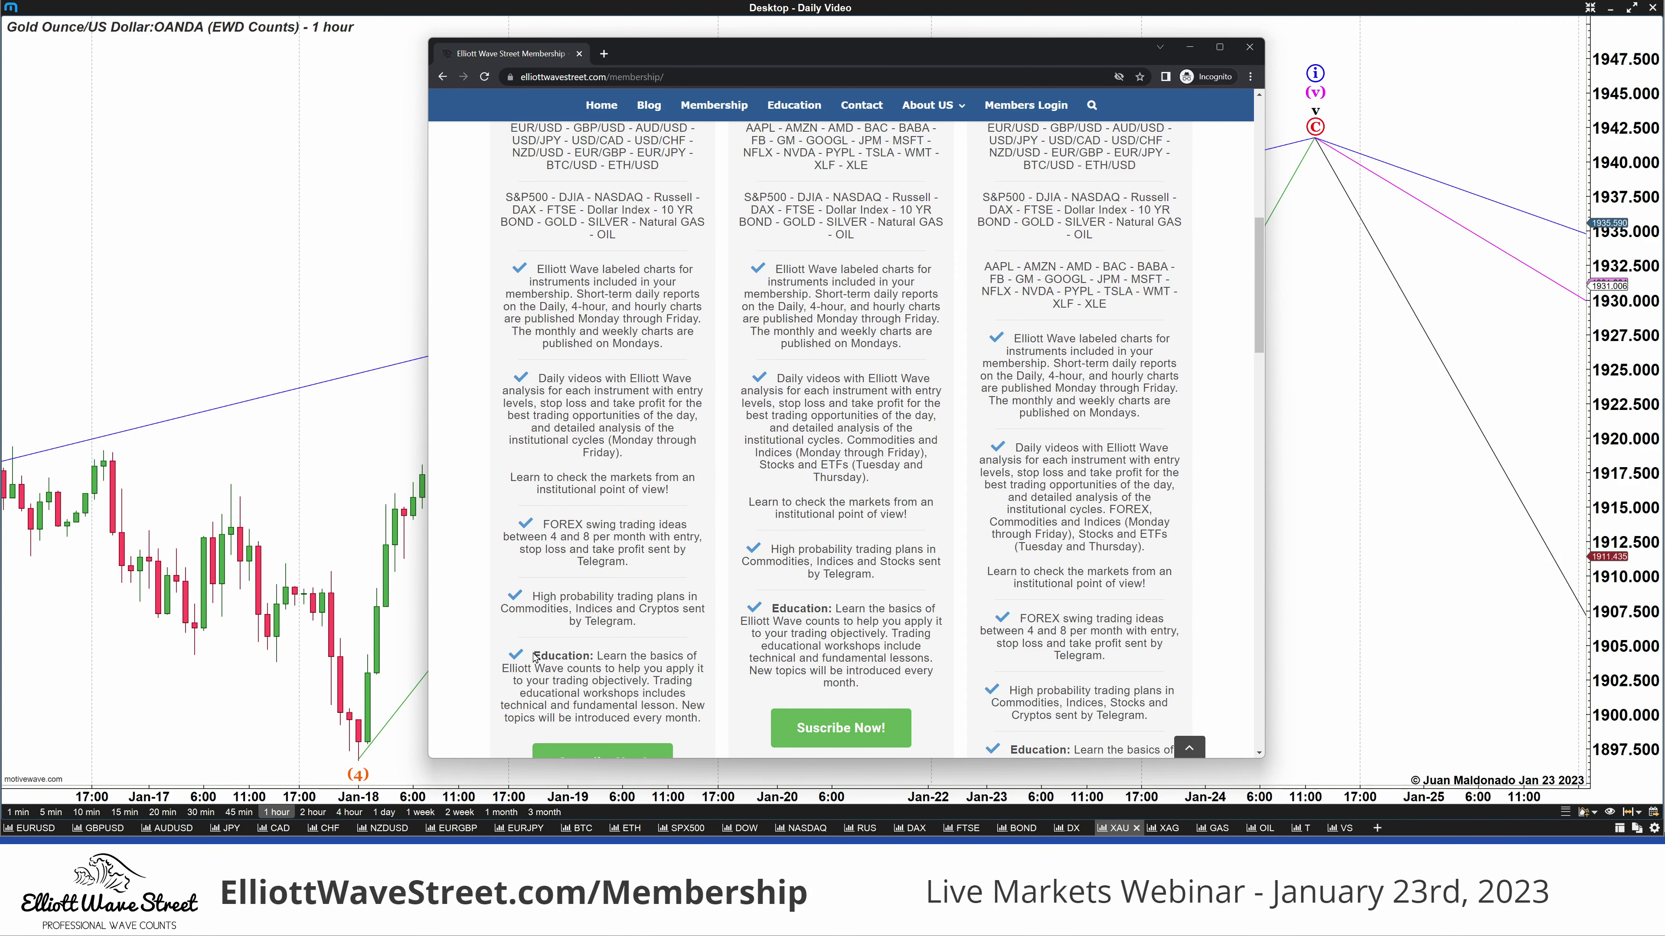
drag(534, 655, 588, 657)
click(576, 670)
Return to the plan prices and highlight "First Month Trial $19 USD" in the FOREX - Commodities - Indices plan.
scroll(598, 616, up, 5)
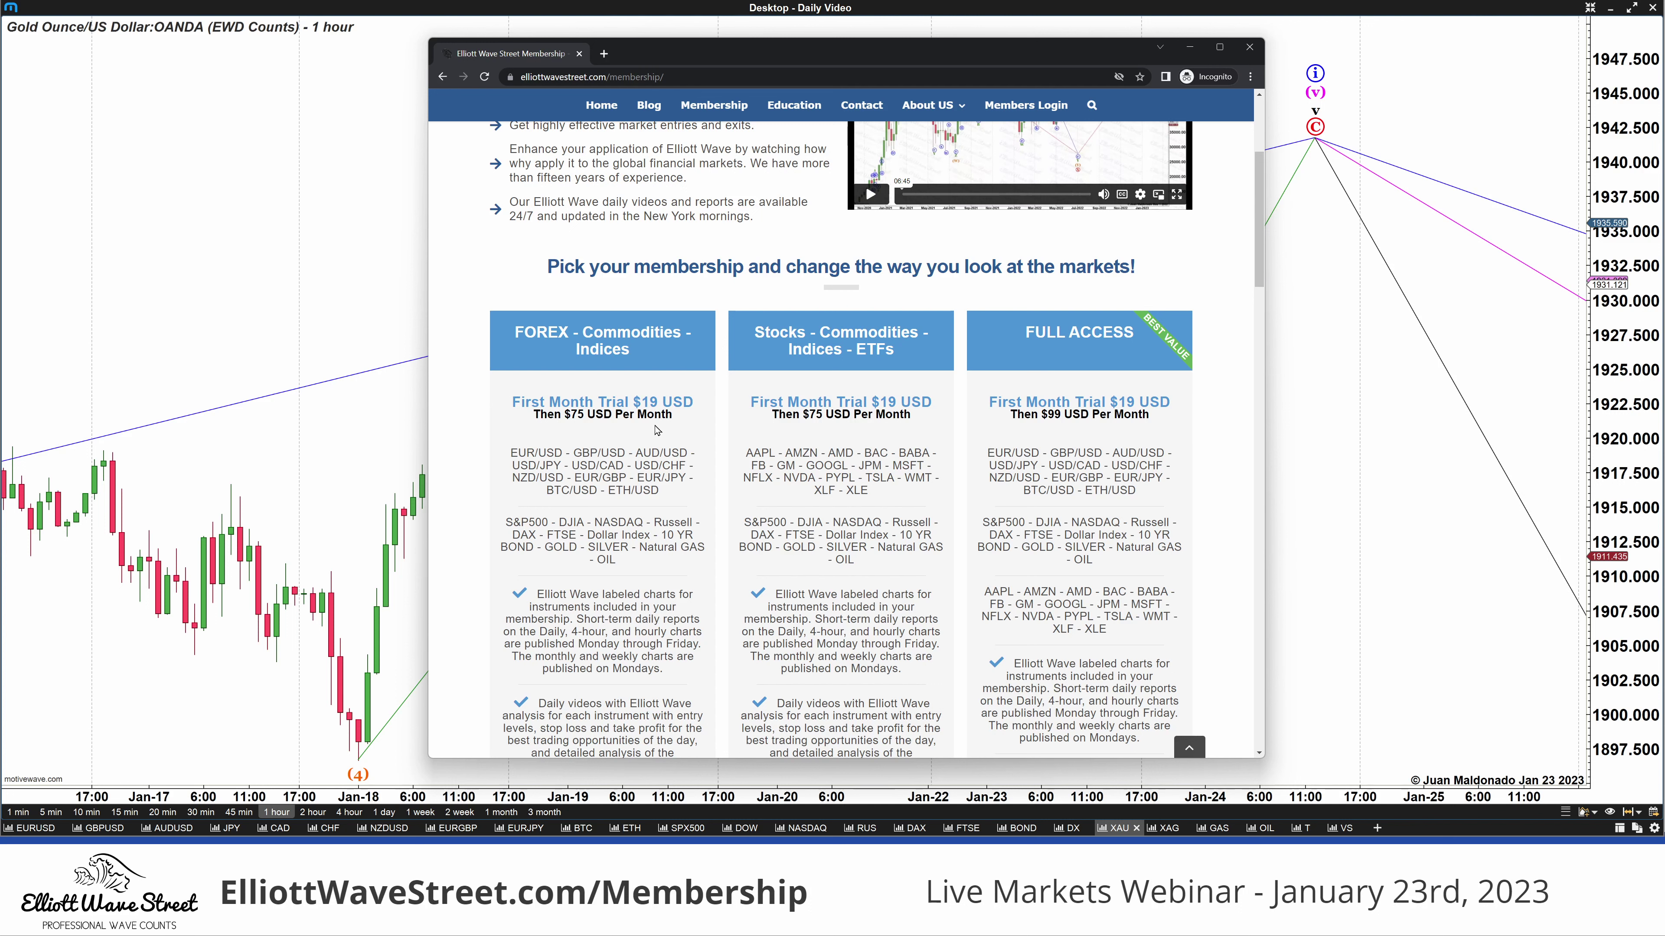
drag(514, 401, 690, 402)
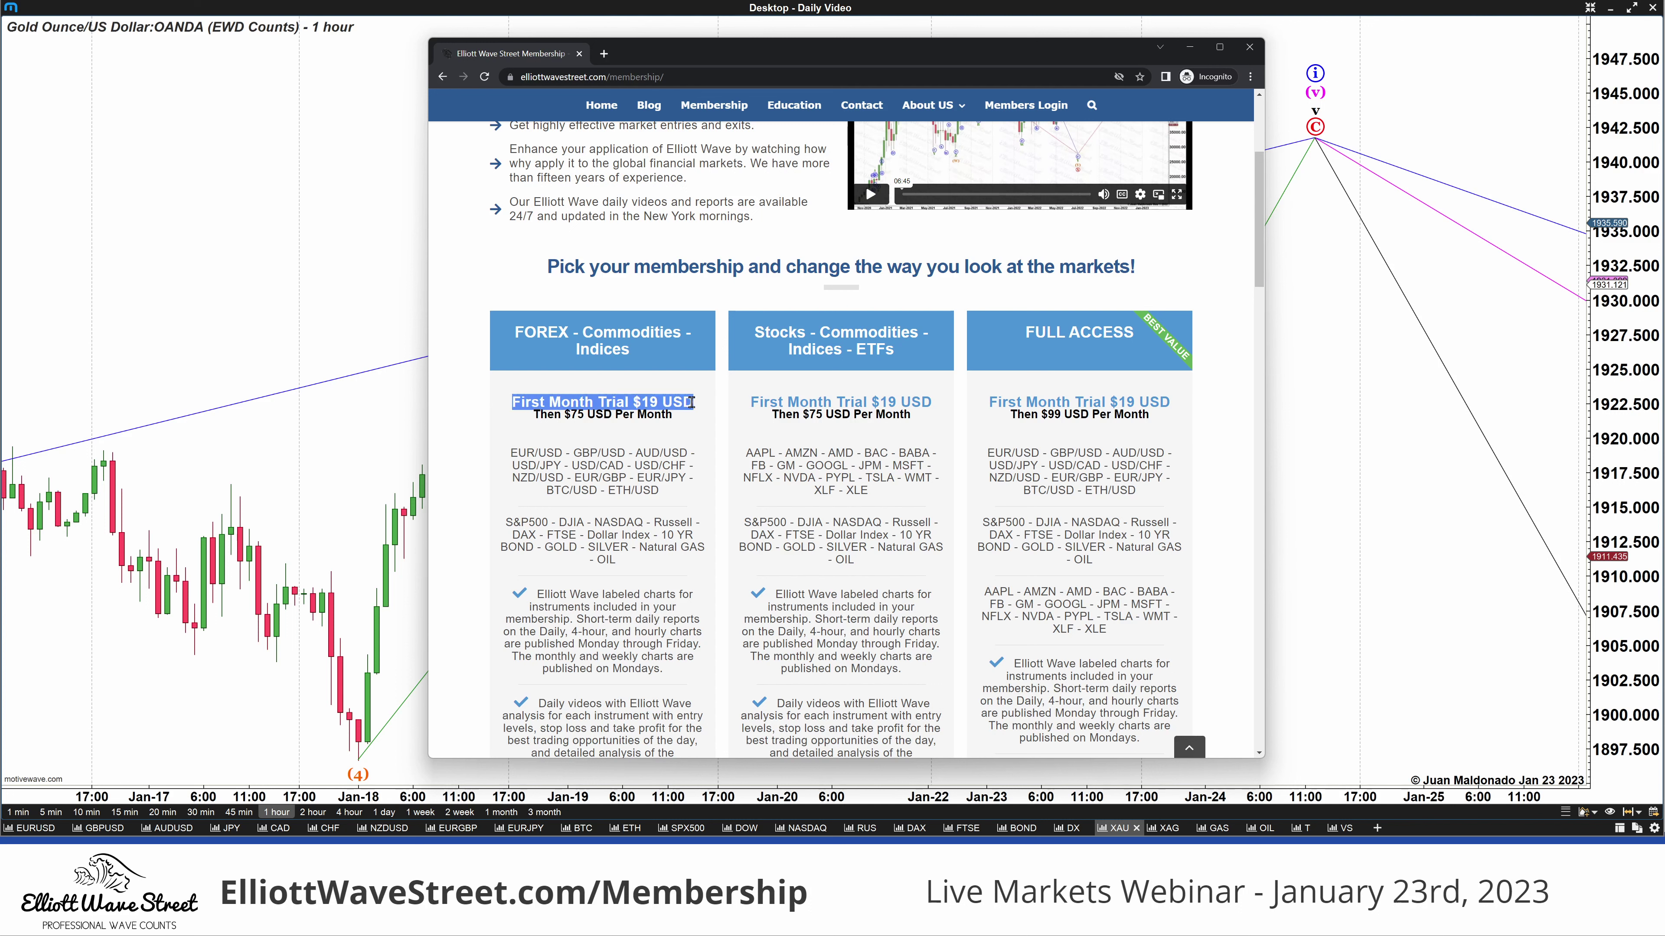